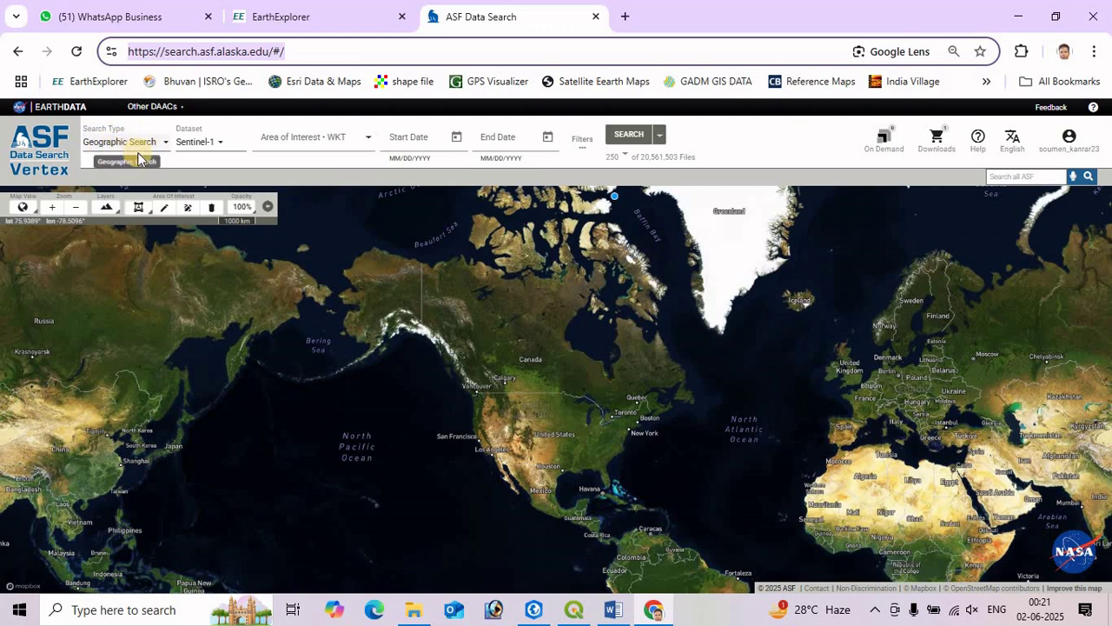
Set the search type to Geographic and choose ALOS PALSAR as the dataset
left_click(165, 150)
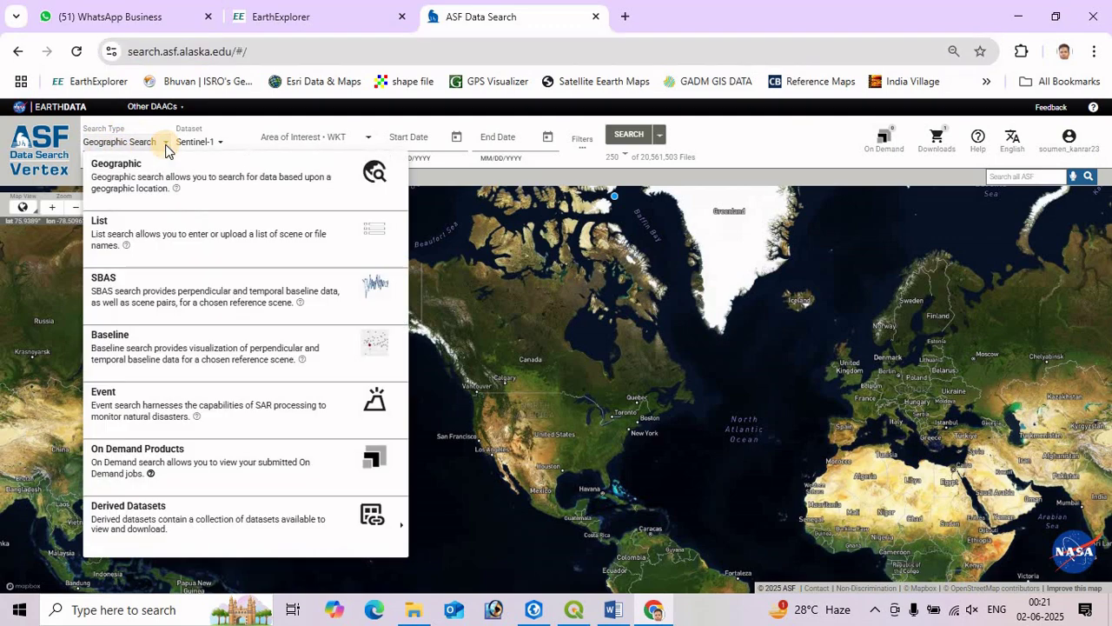
left_click(120, 169)
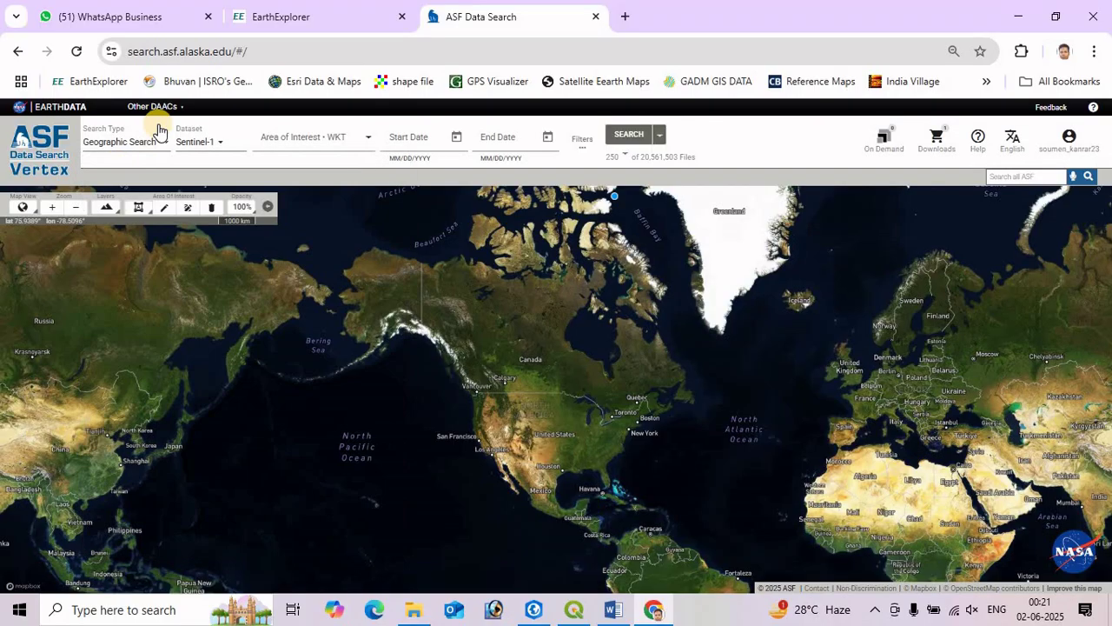
left_click(221, 148)
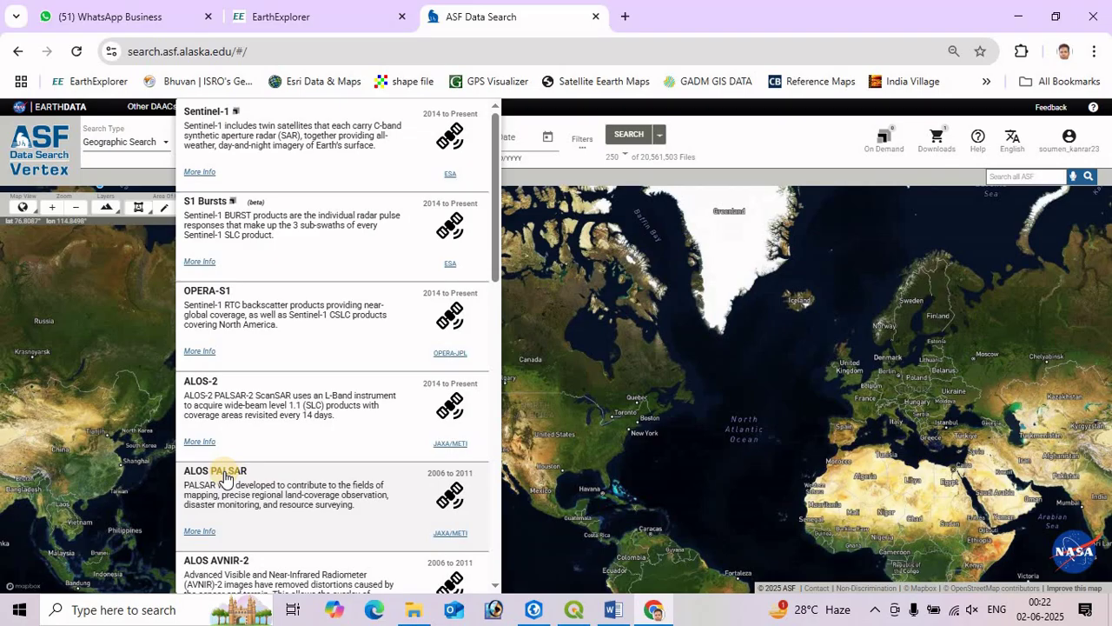
left_click(224, 477)
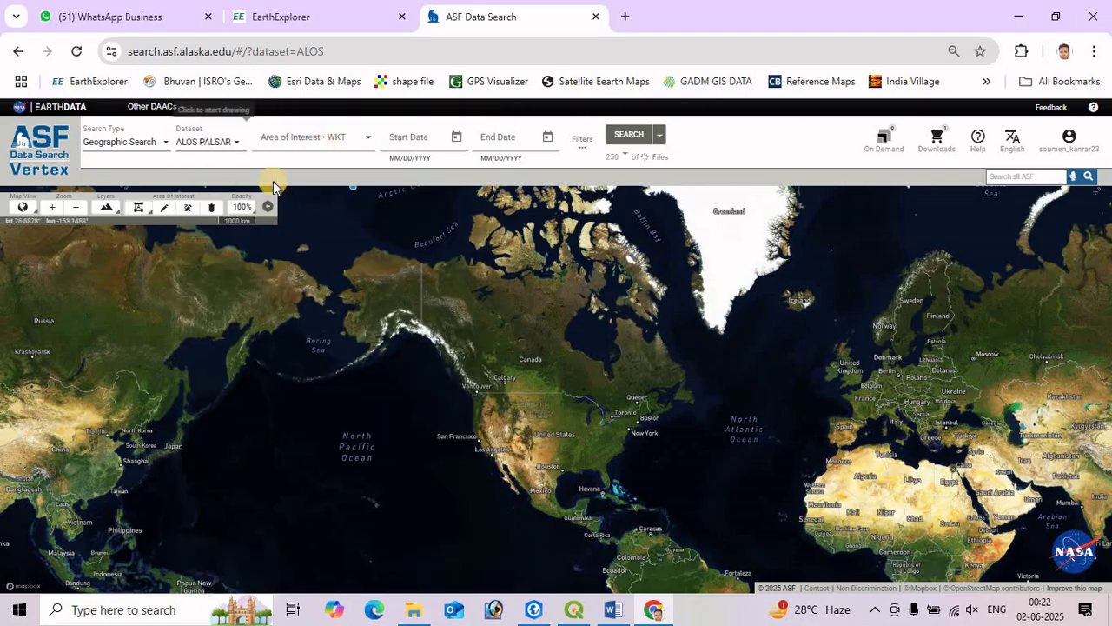
Set the area of interest by searching for the location "Tripura, India"
left_click(369, 142)
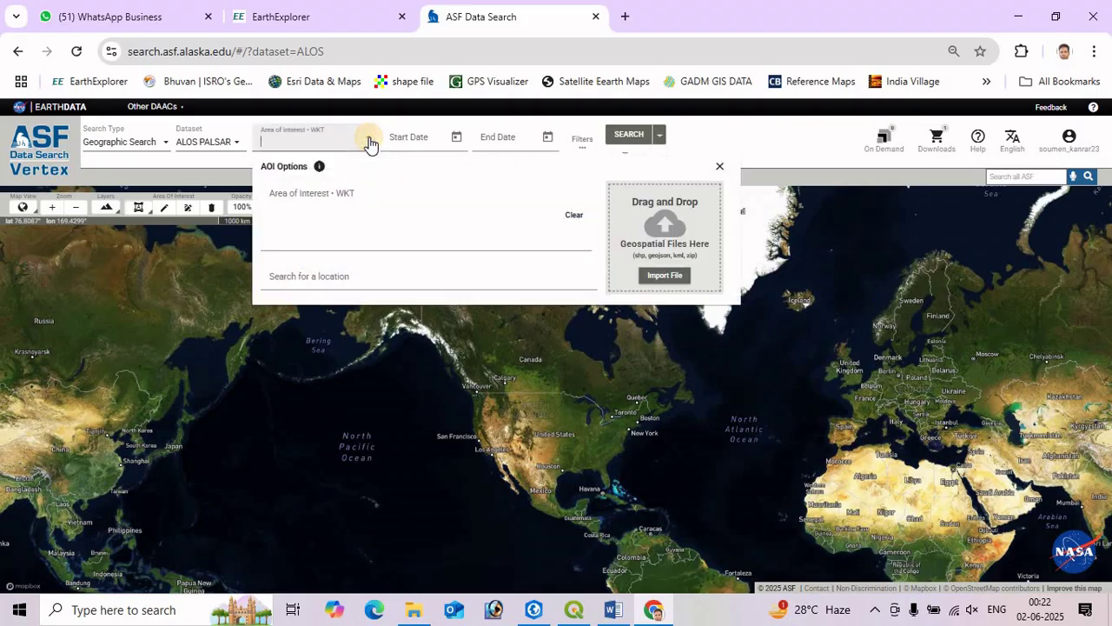
left_click(322, 275)
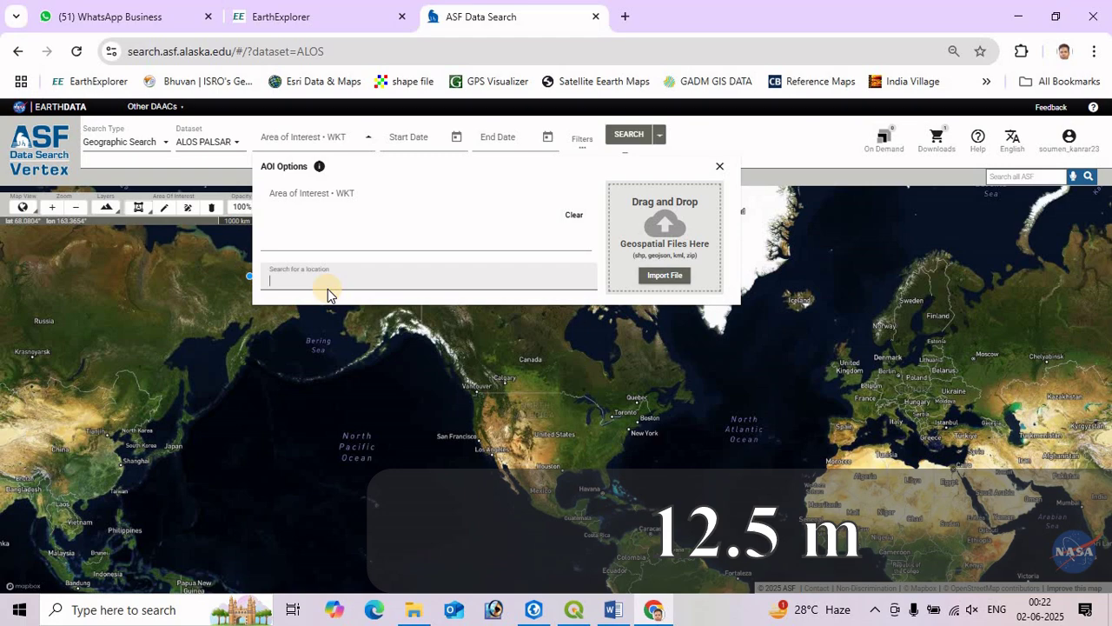
type("Tripura, India")
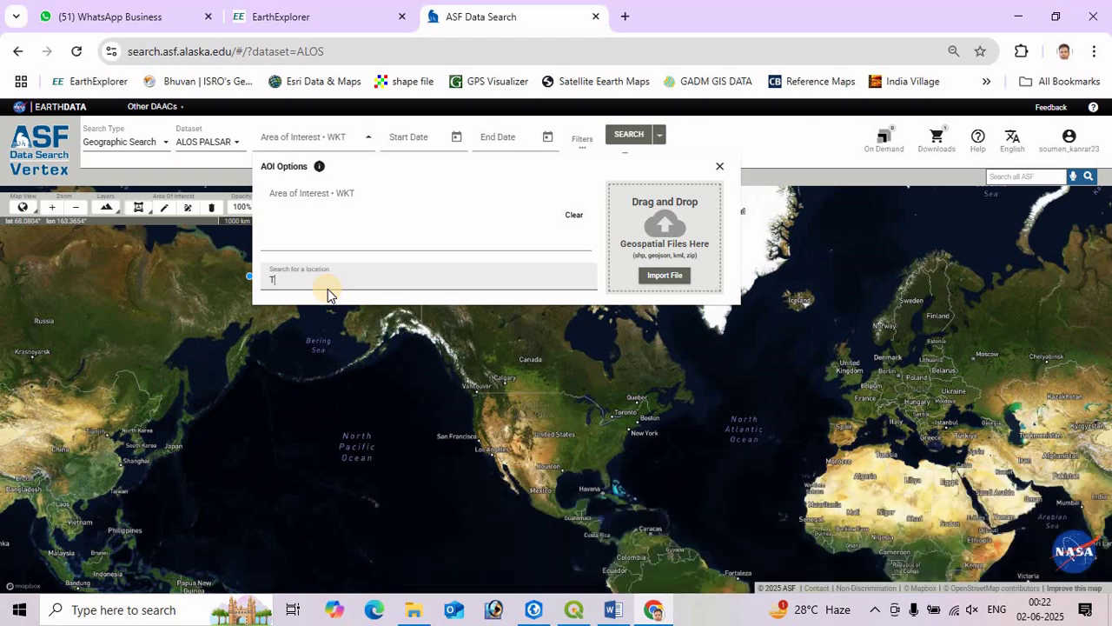
key("Return")
scroll(583, 440, "down", 3)
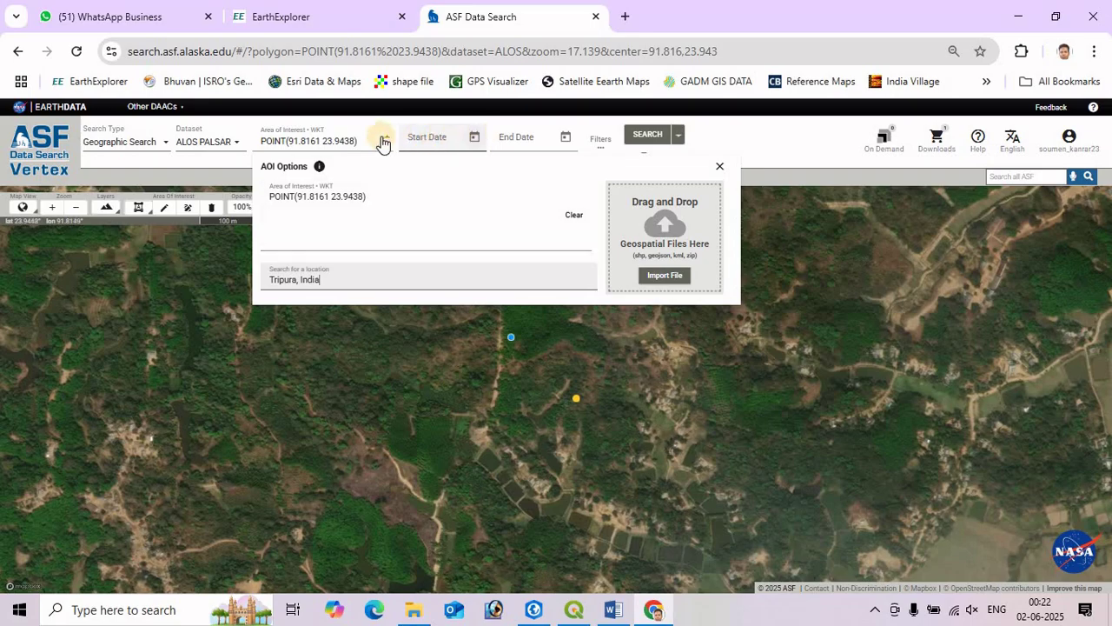
Set the search date range to start on 6/17/2006 and end on 10/20/2010
left_click(475, 139)
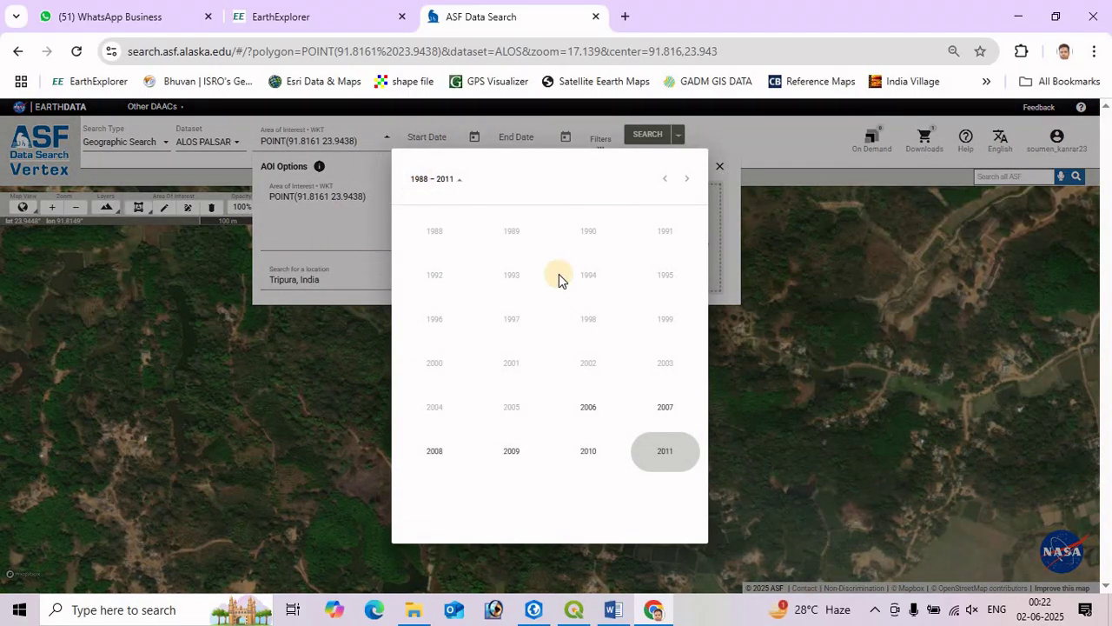
left_click(592, 411)
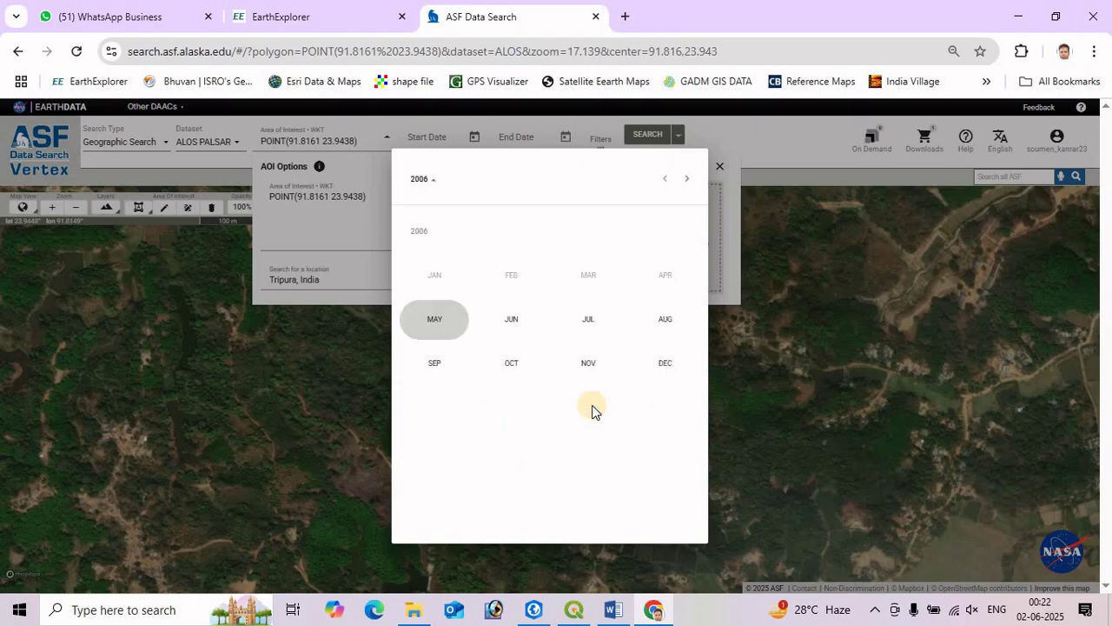
left_click(518, 325)
left_click(681, 331)
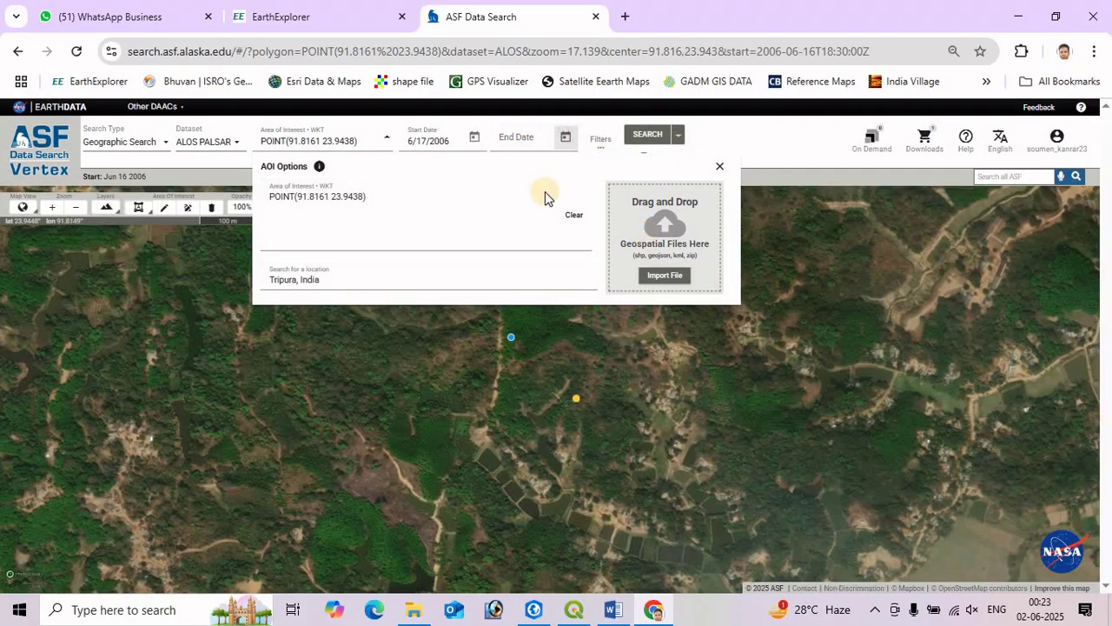
left_click(565, 137)
left_click(588, 457)
left_click(515, 370)
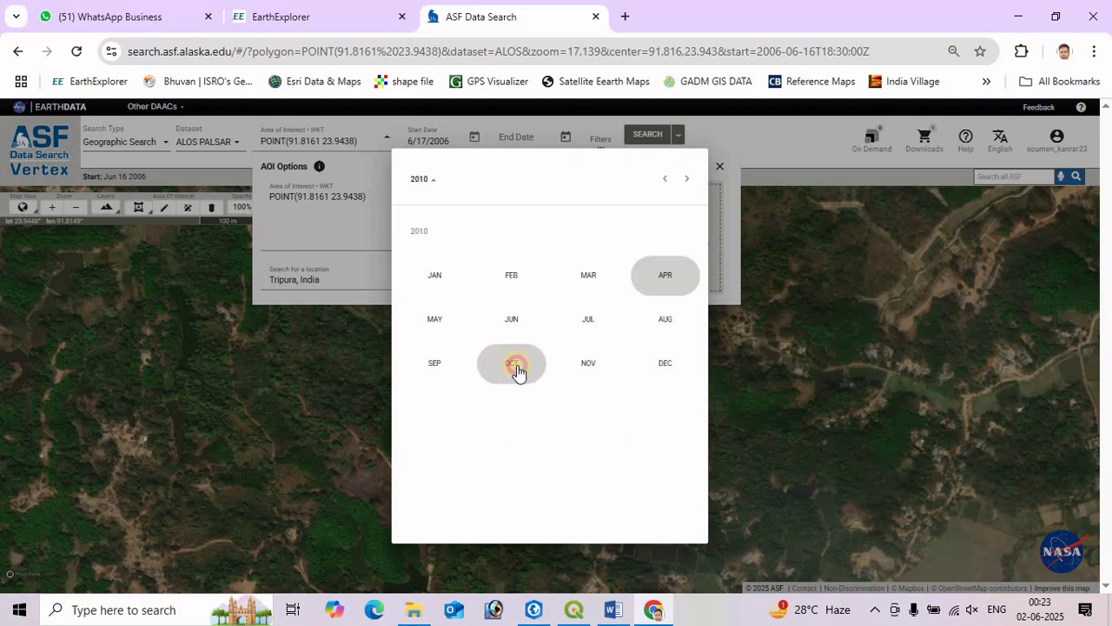
left_click(549, 374)
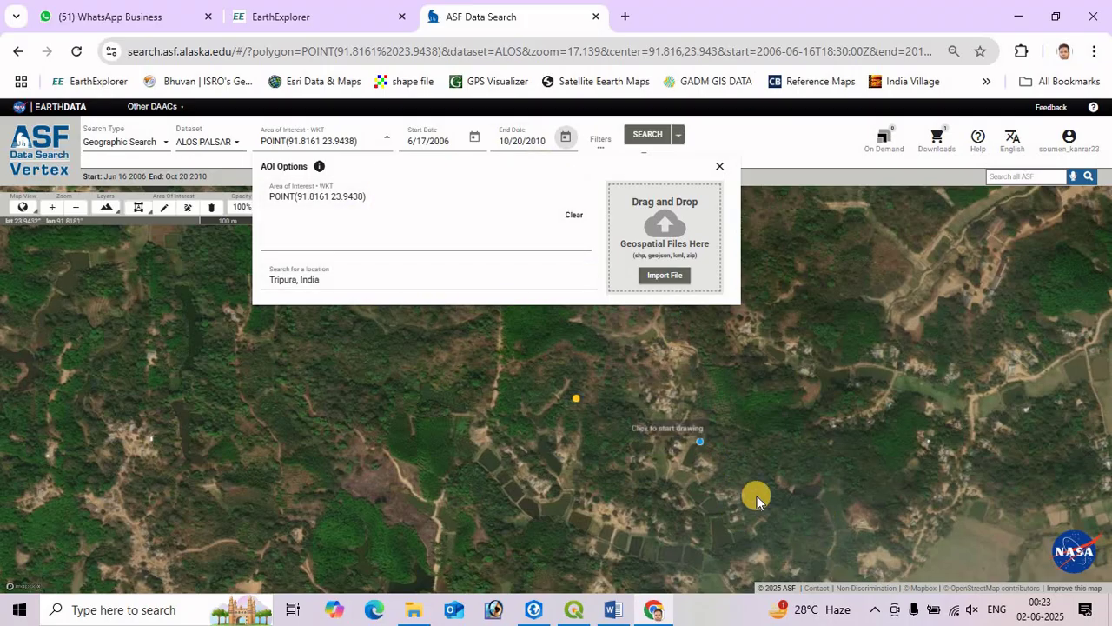
Filter the file type to Hi-Res Terrain Corrected and run the search
left_click(604, 147)
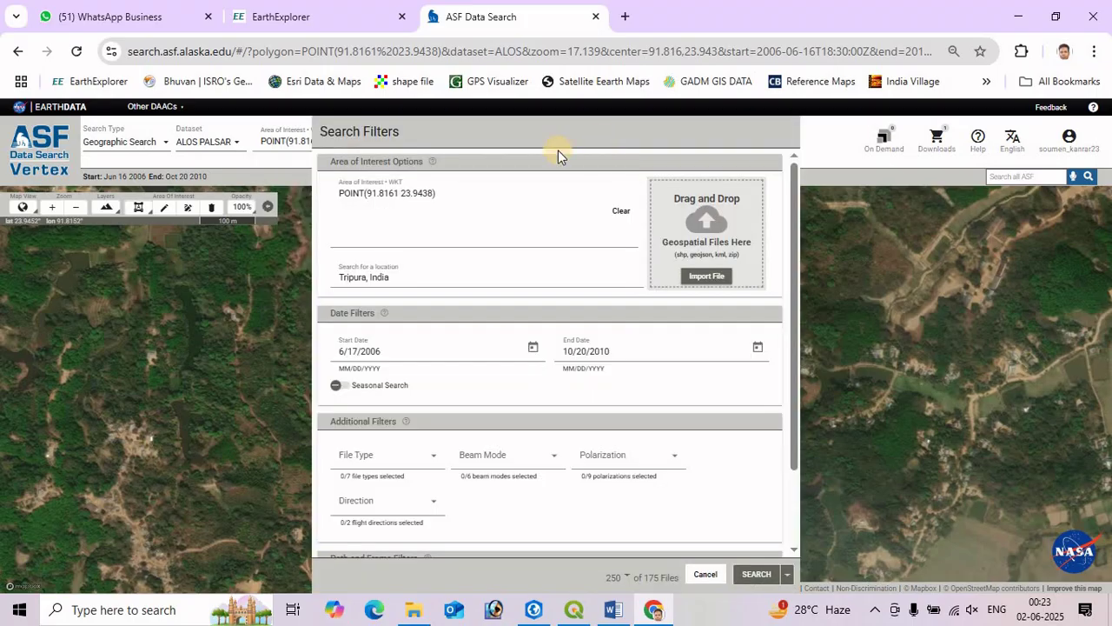
scroll(426, 430, "down", 1)
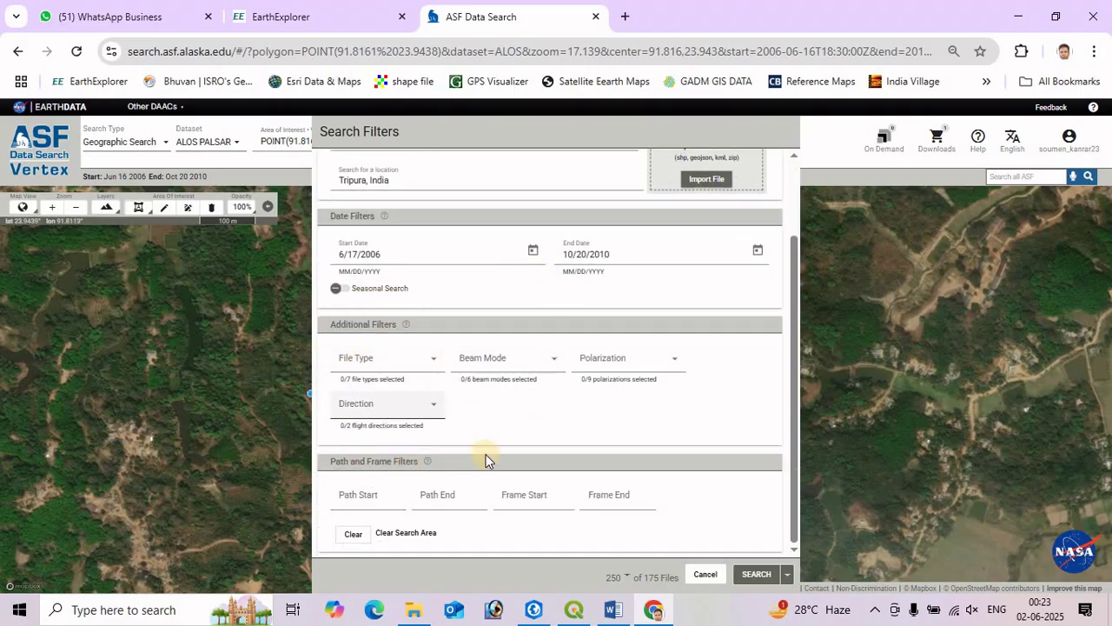
left_click(434, 366)
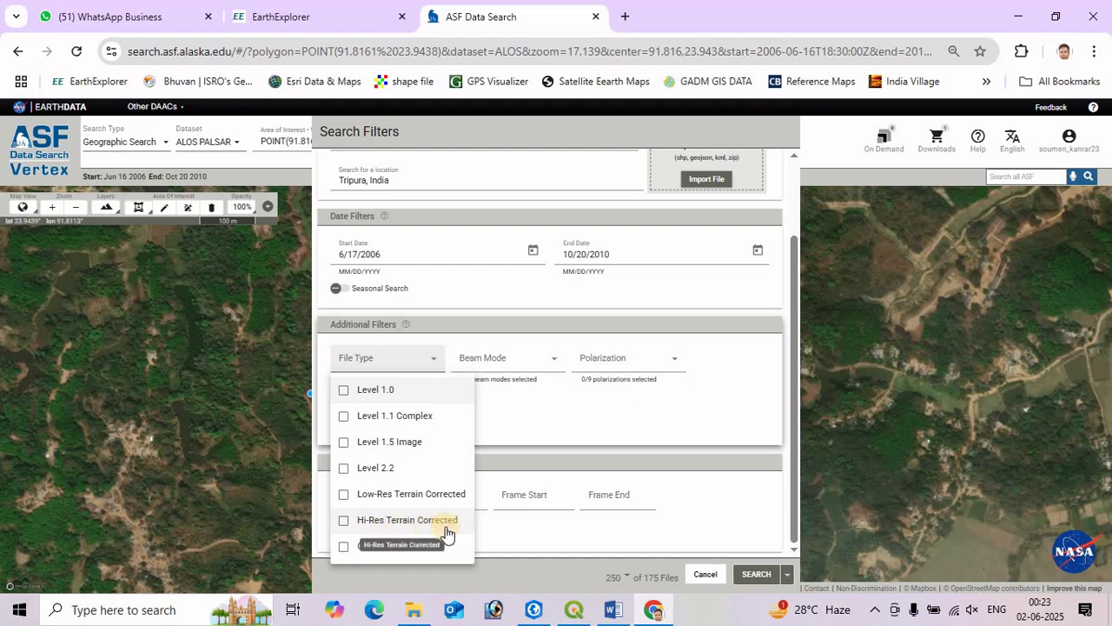
left_click(342, 523)
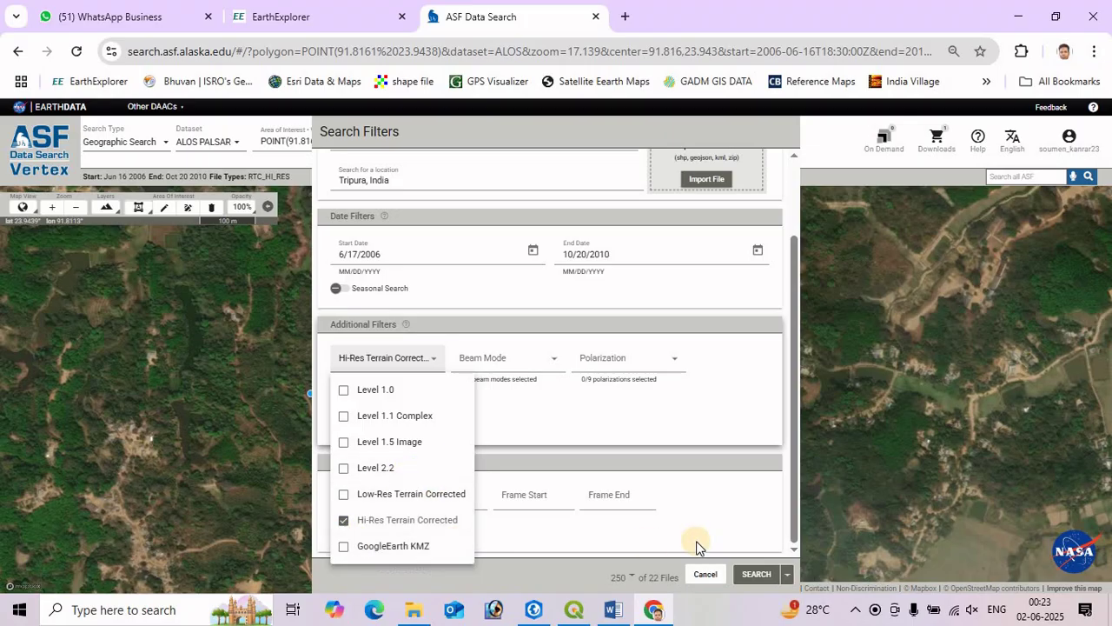
left_click(755, 580)
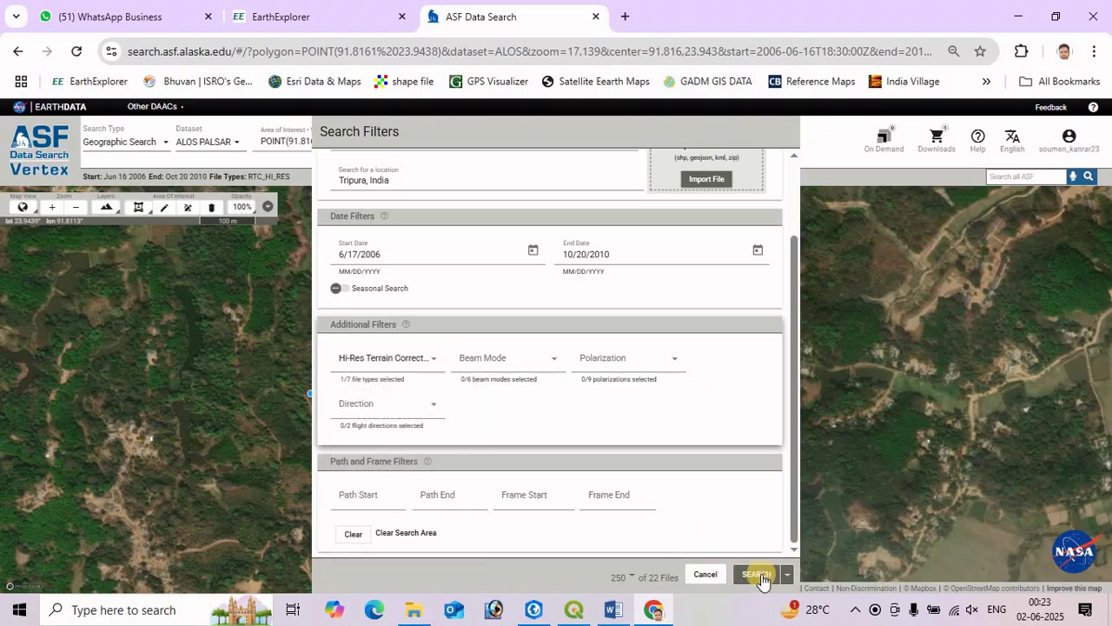
left_click(758, 575)
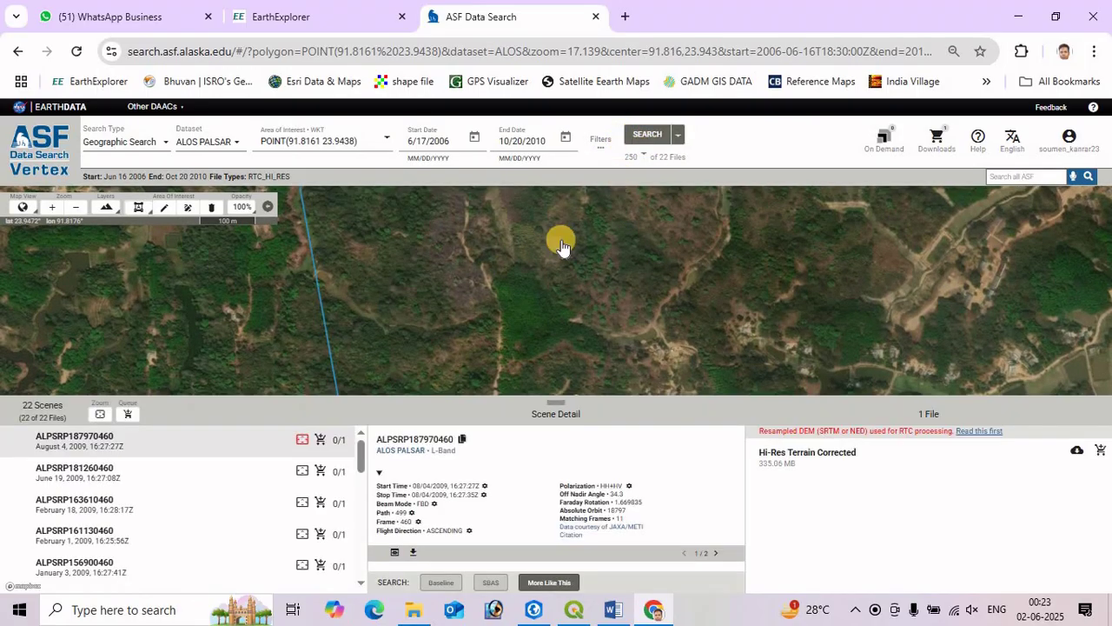
Examine the scene footprints around Tripura and the results list, and select a scene footprint near Khumulwng on the map
scroll(547, 278, "down", 5)
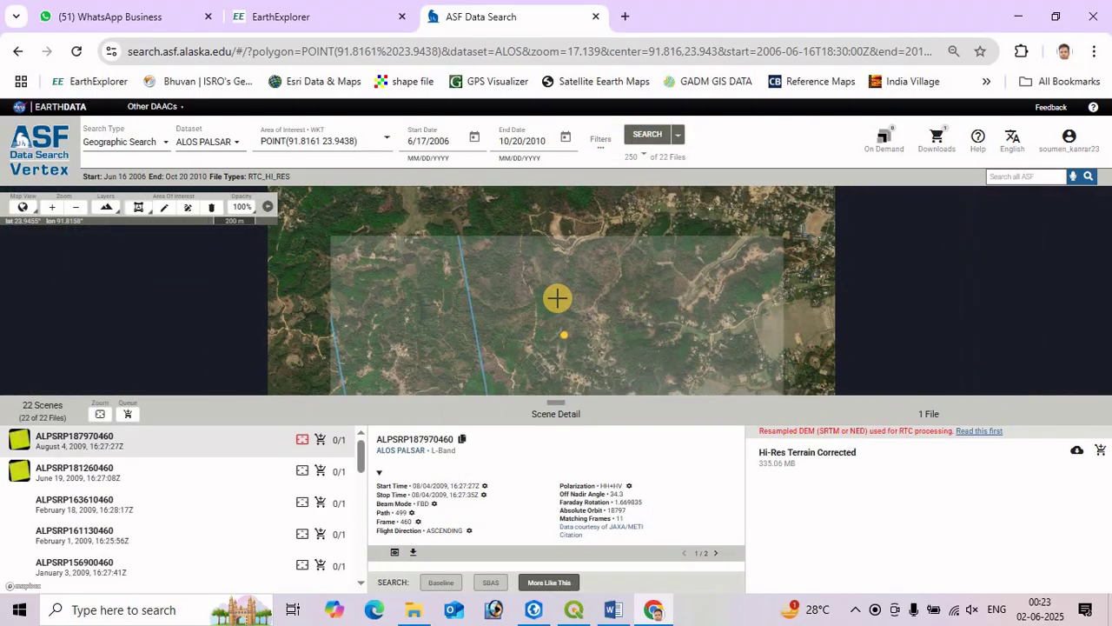
scroll(545, 280, "down", 7)
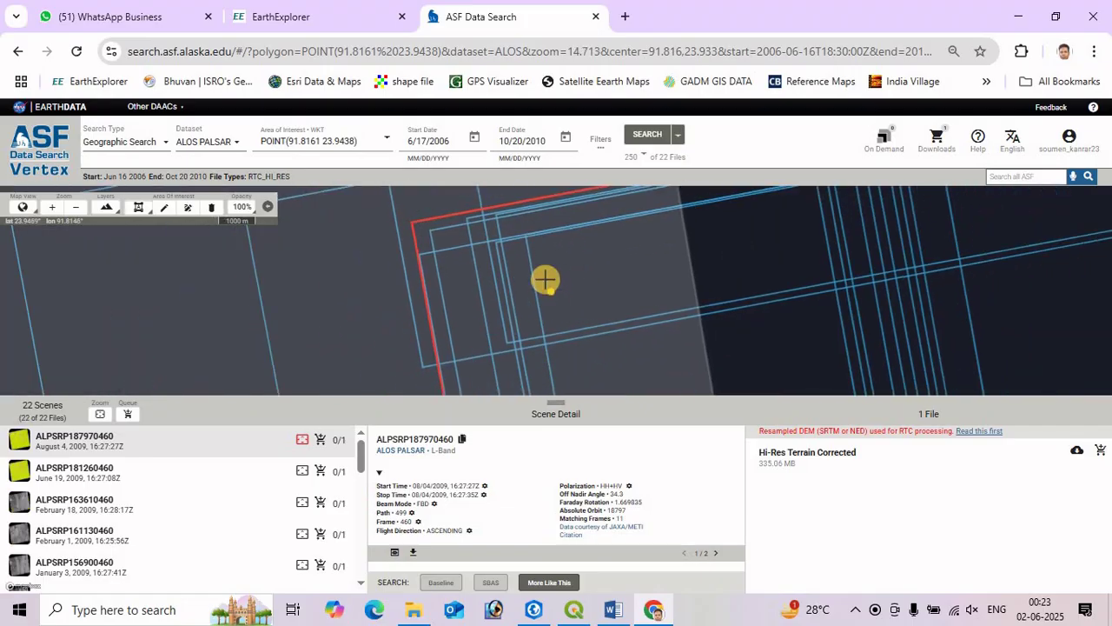
scroll(545, 280, "down", 4)
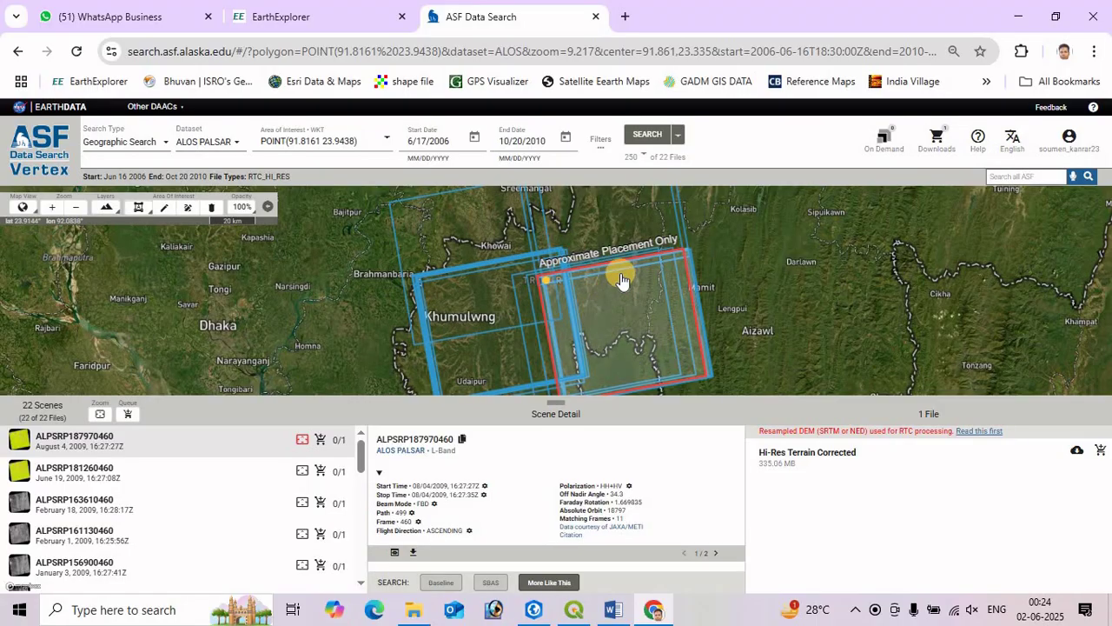
scroll(52, 521, "down", 3)
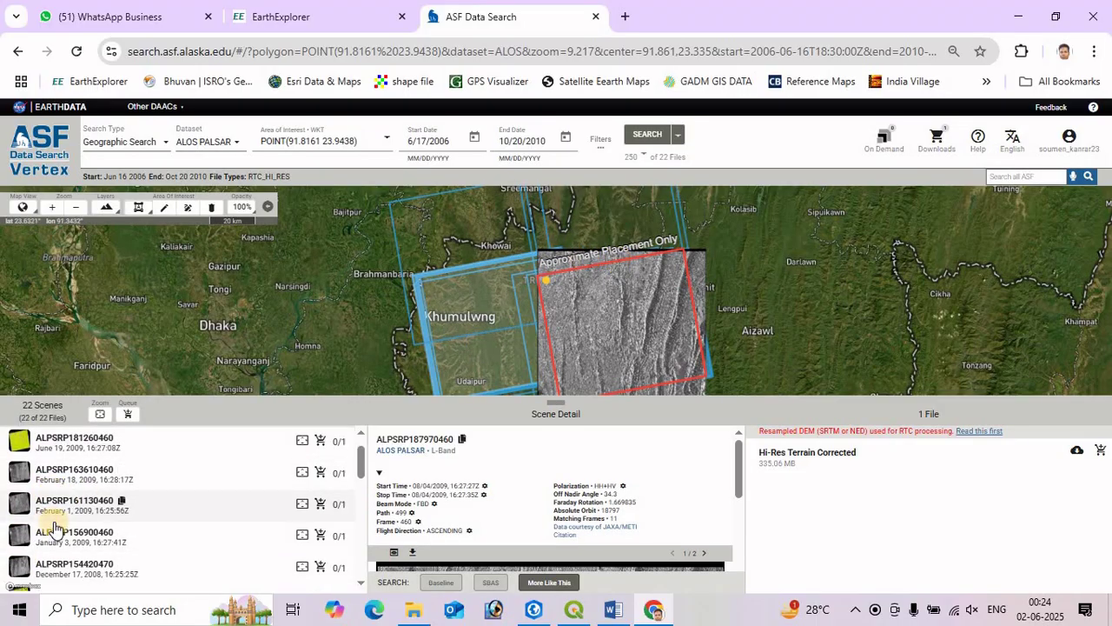
scroll(61, 521, "up", 3)
scroll(68, 521, "down", 2)
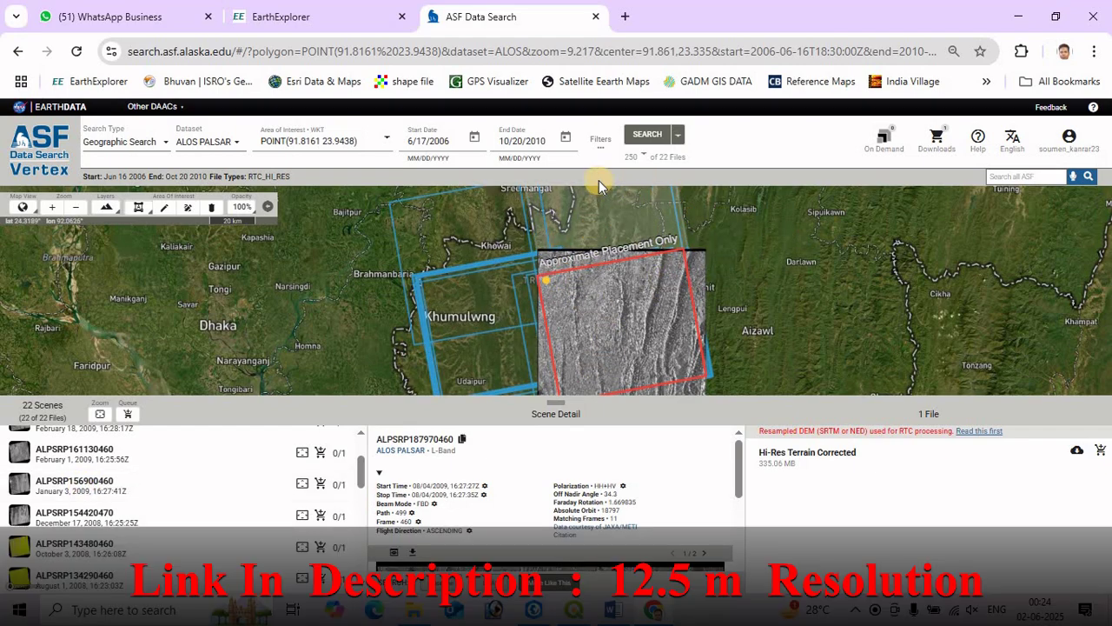
scroll(613, 278, "up", 2)
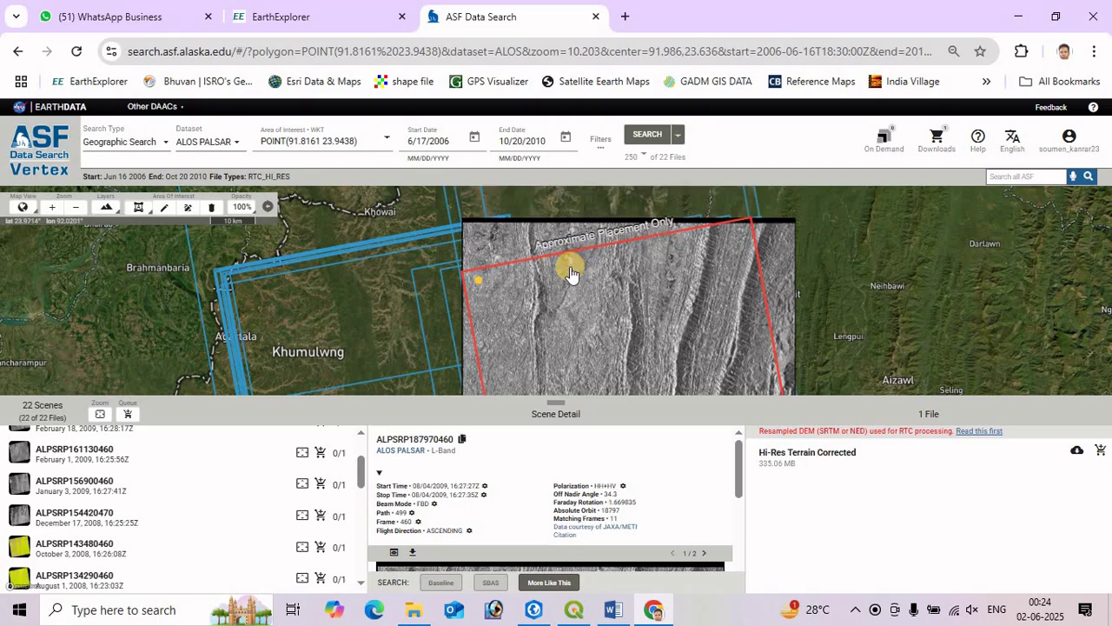
left_click(352, 321)
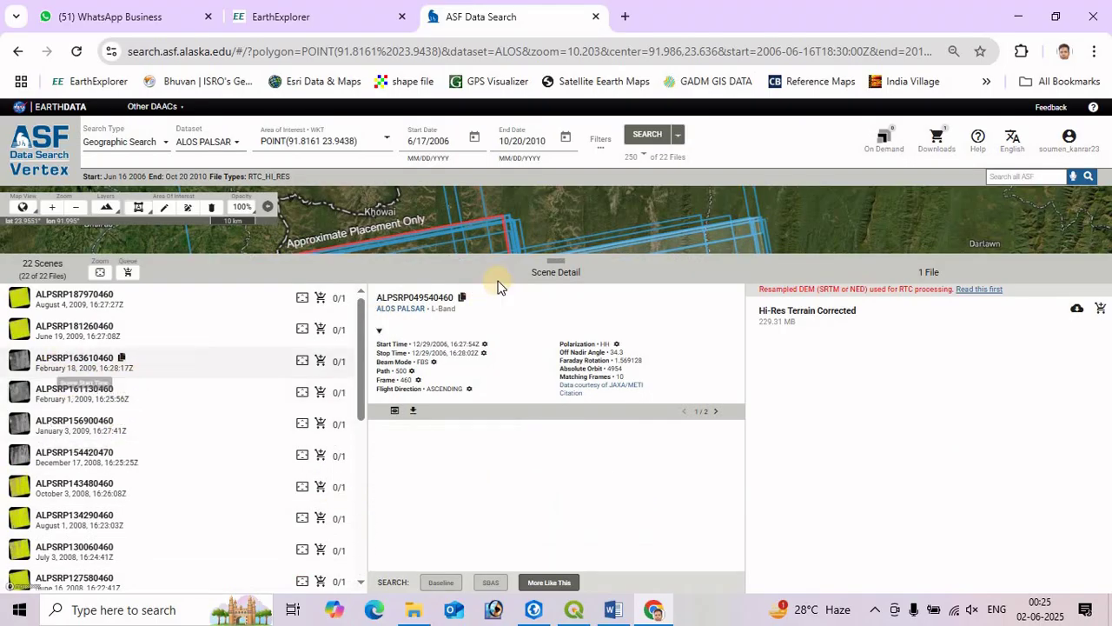
Select scene ALPSRP056250460 dated February 13, 2007 in the results and fit the map to its footprint
scroll(124, 417, "down", 3)
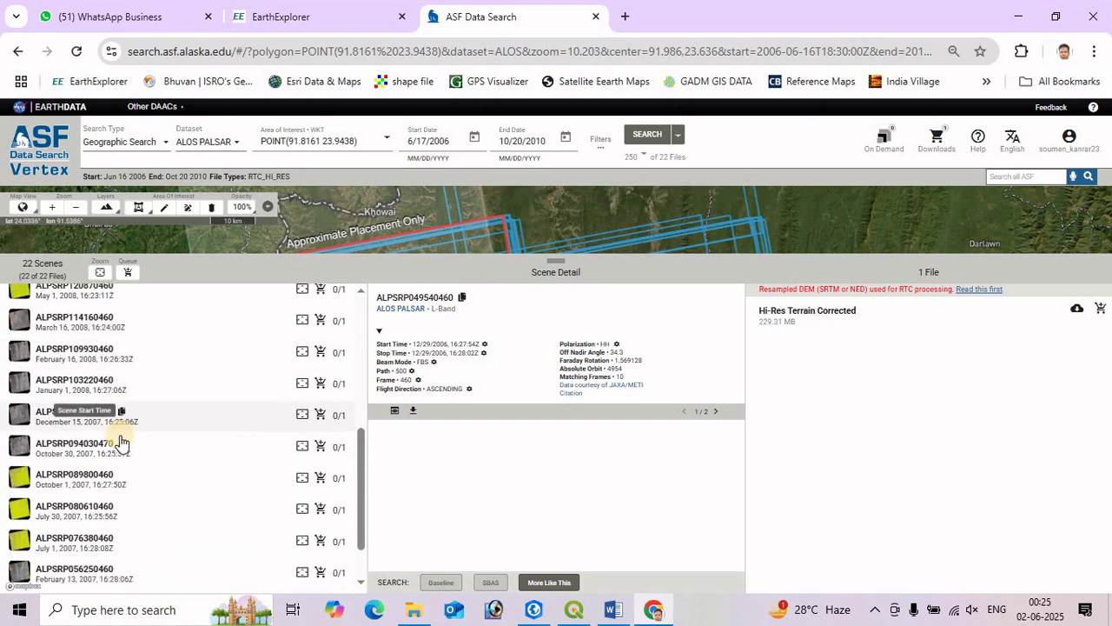
scroll(120, 450, "down", 2)
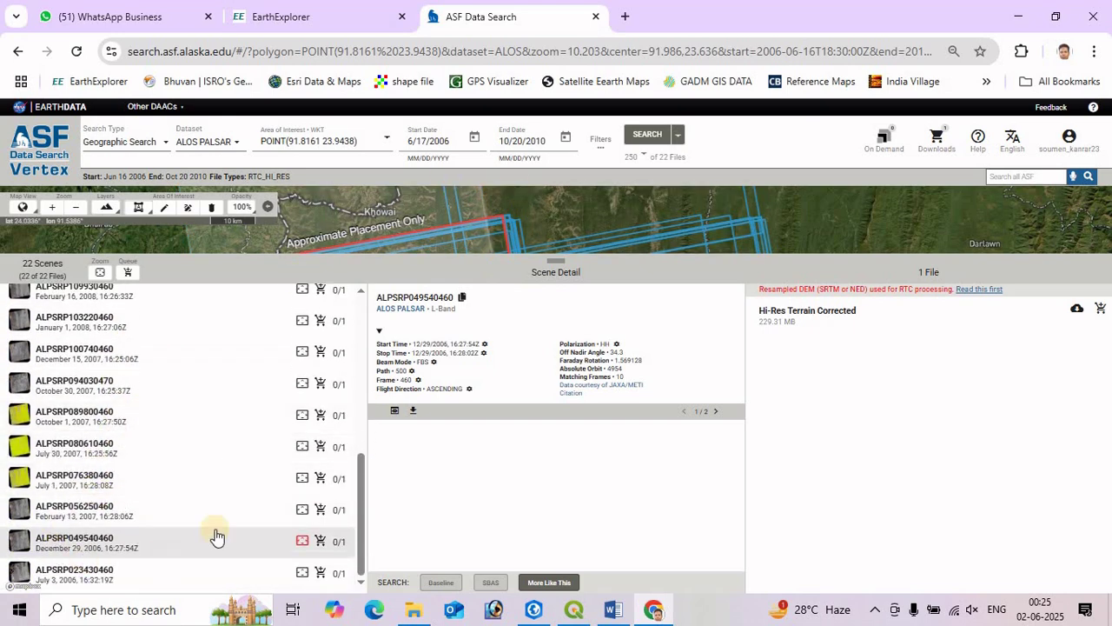
left_click(302, 511)
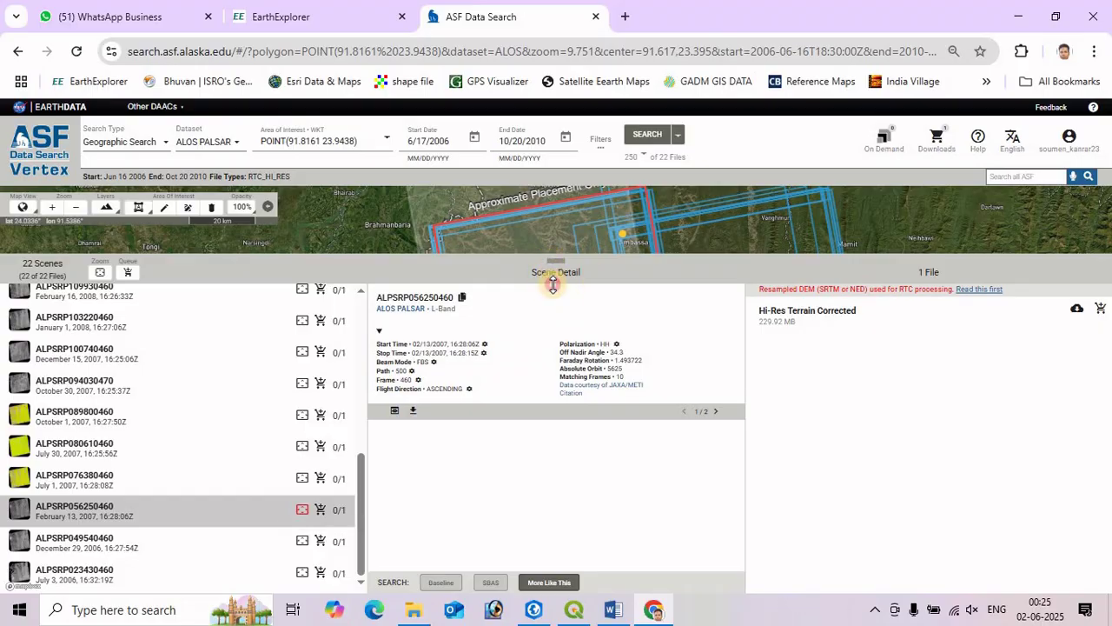
left_click_drag(553, 285, 525, 536)
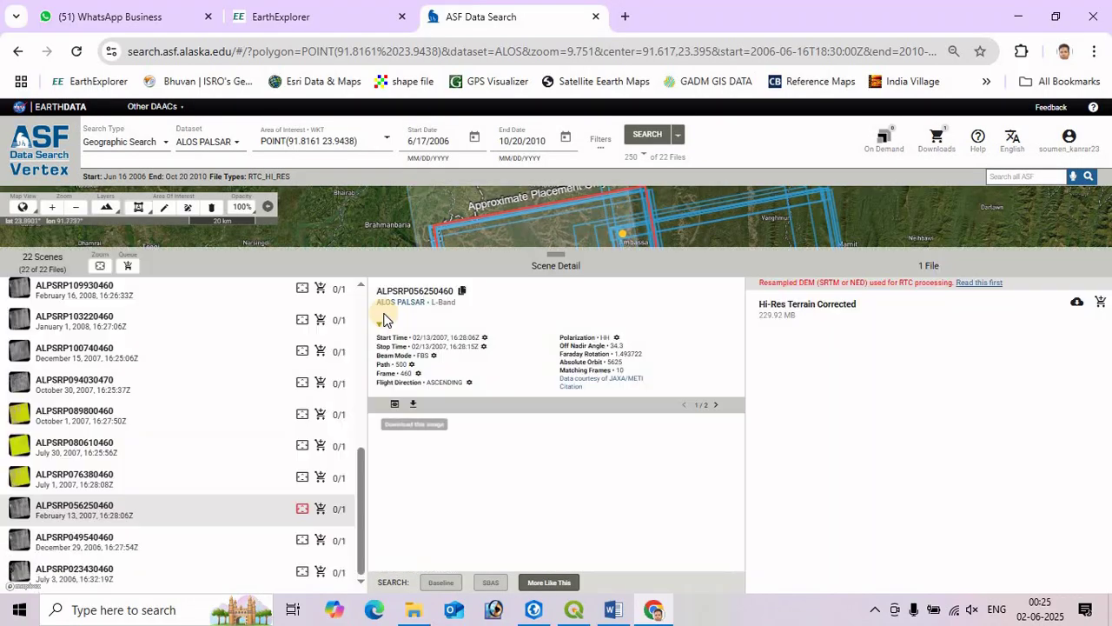
Inspect the selected scene's browse image in the enlarged viewer, close it, and enlarge the map area to show the whole scene
left_click(395, 405)
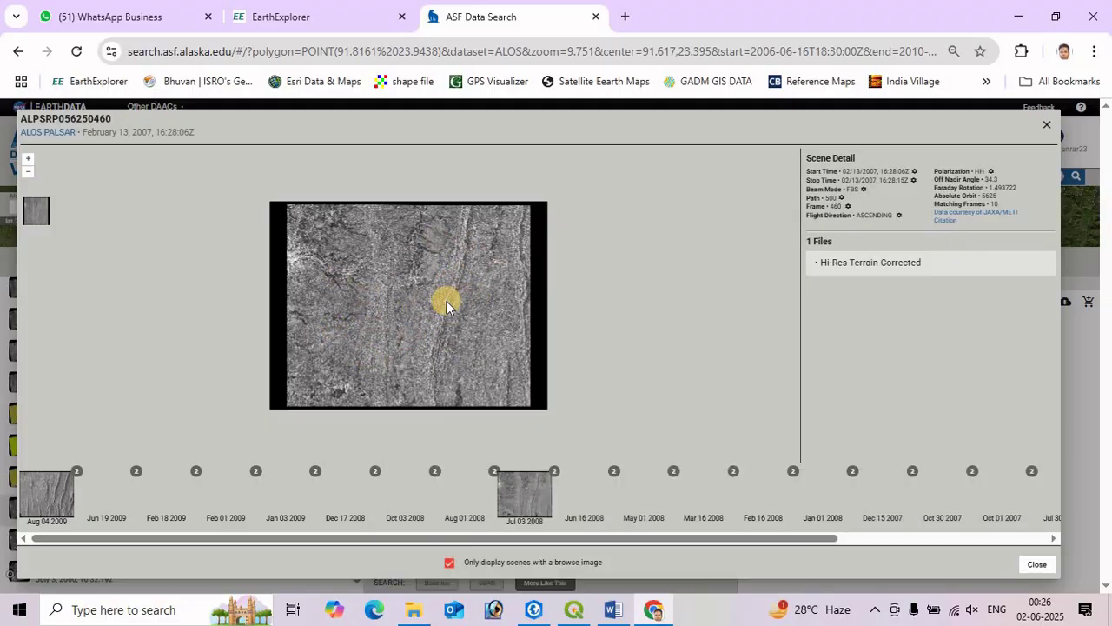
scroll(447, 301, "up", 2)
scroll(443, 298, "up", 2)
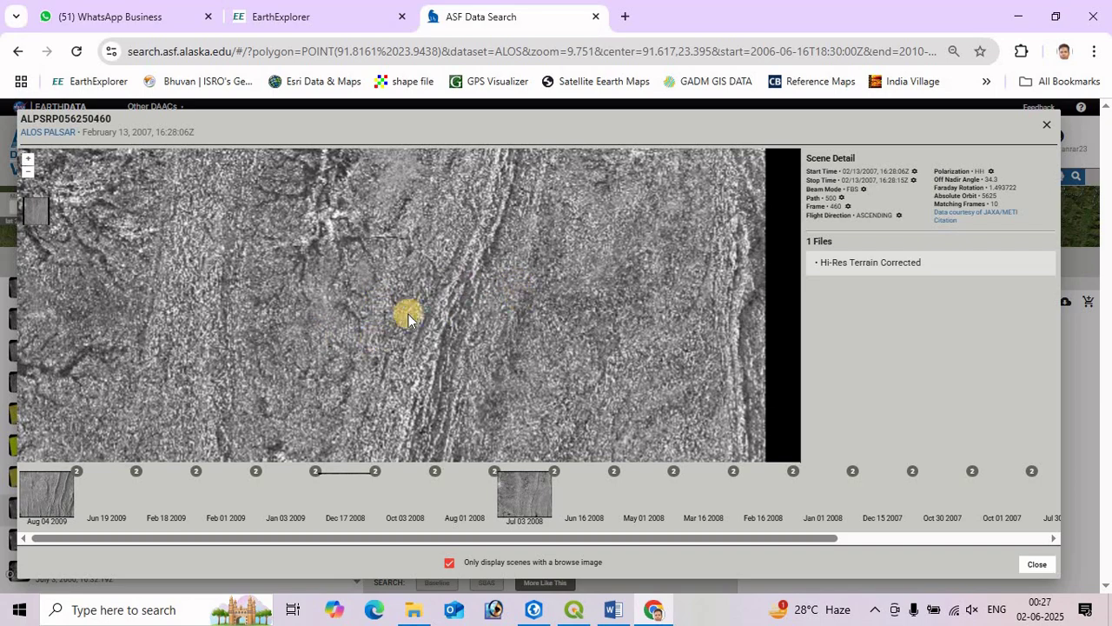
scroll(419, 319, "down", 4)
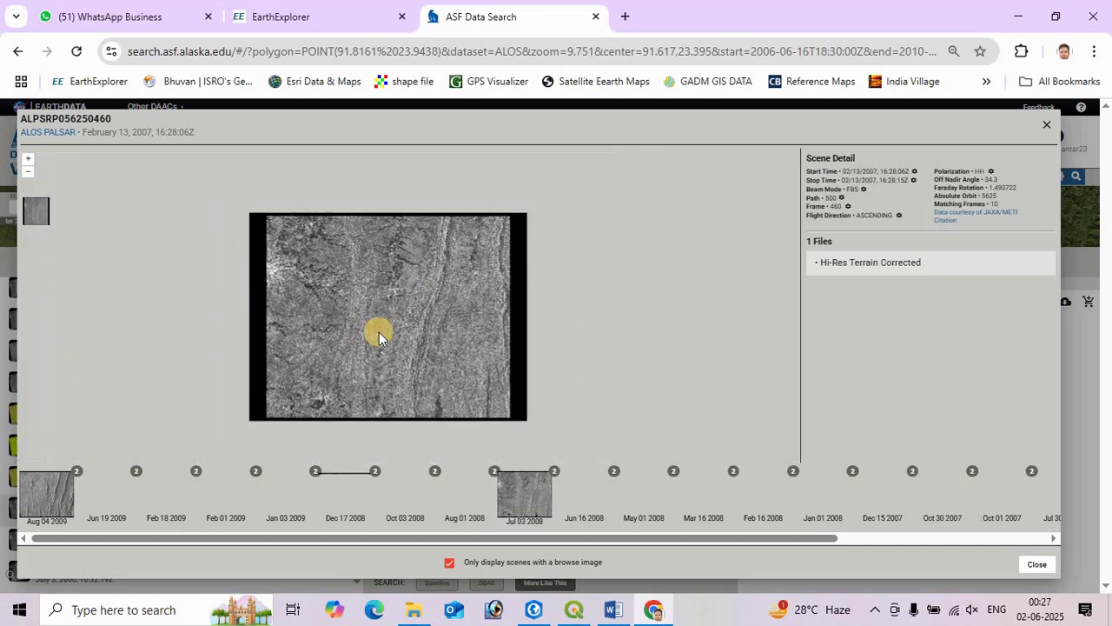
left_click(1046, 130)
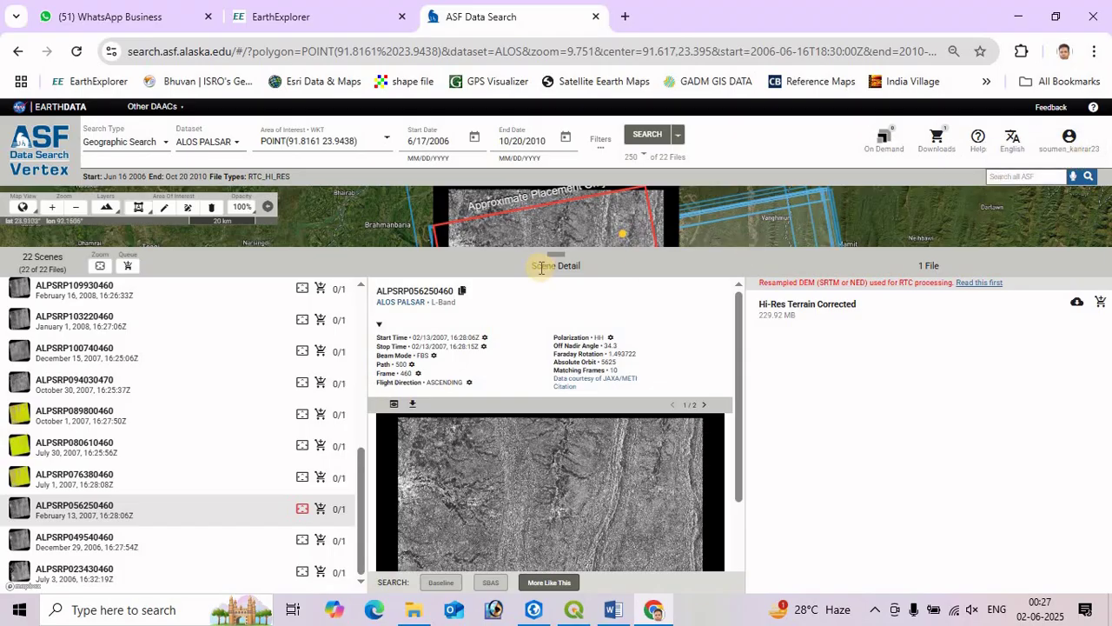
left_click_drag(543, 284, 551, 417)
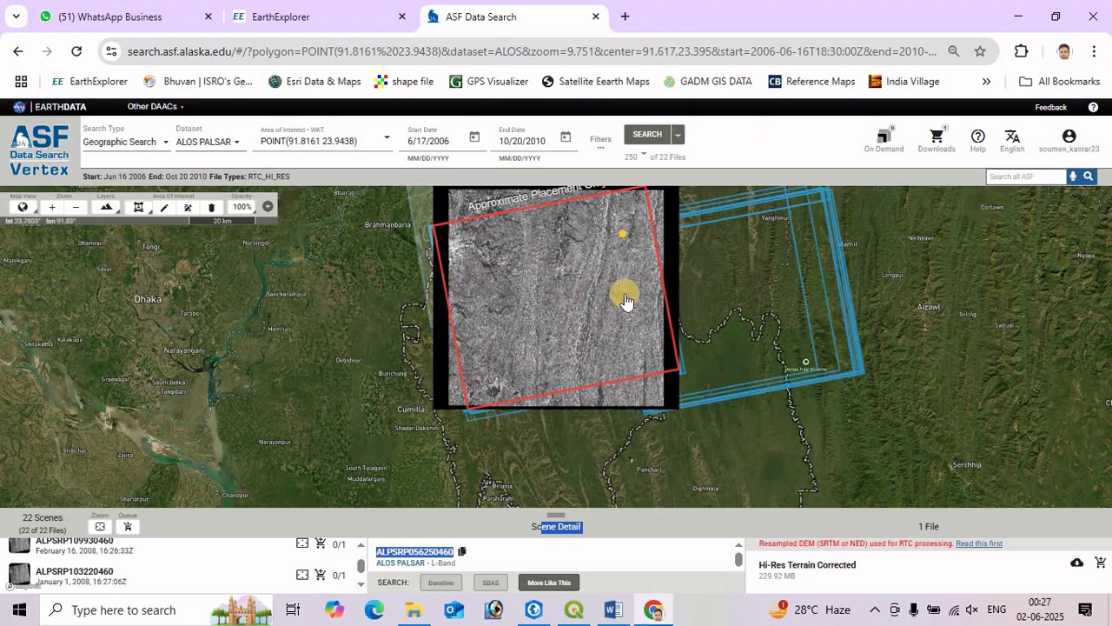
Inspect the scene overlay's coverage of Tripura and select scene ALPSRP163610460 by its footprint along the overlay's southern edge
left_click_drag(536, 273, 499, 368)
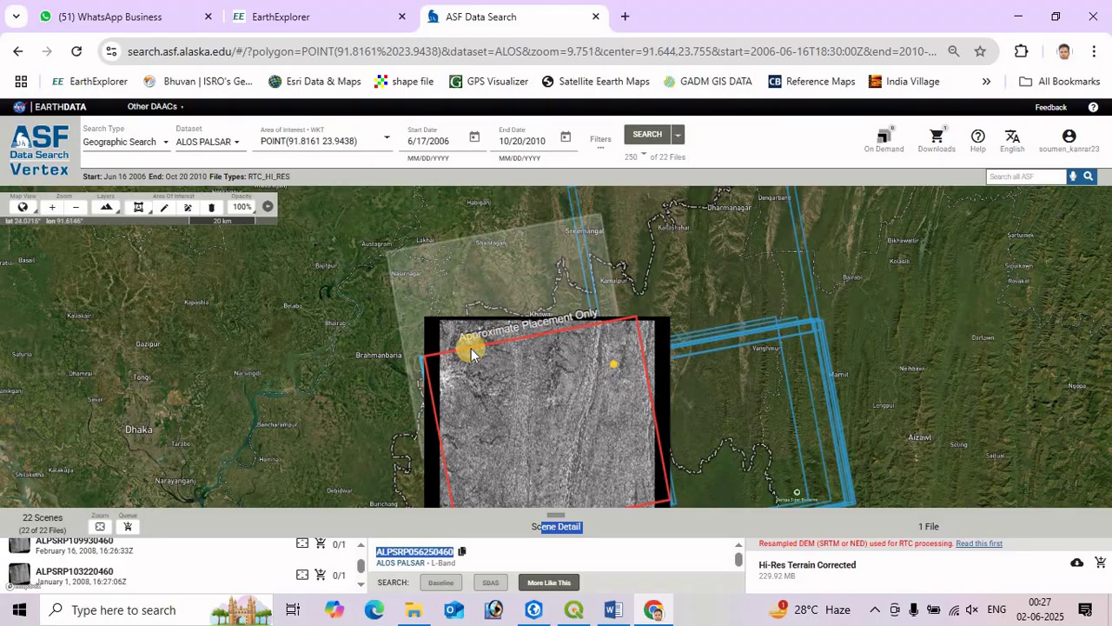
left_click_drag(571, 355, 591, 231)
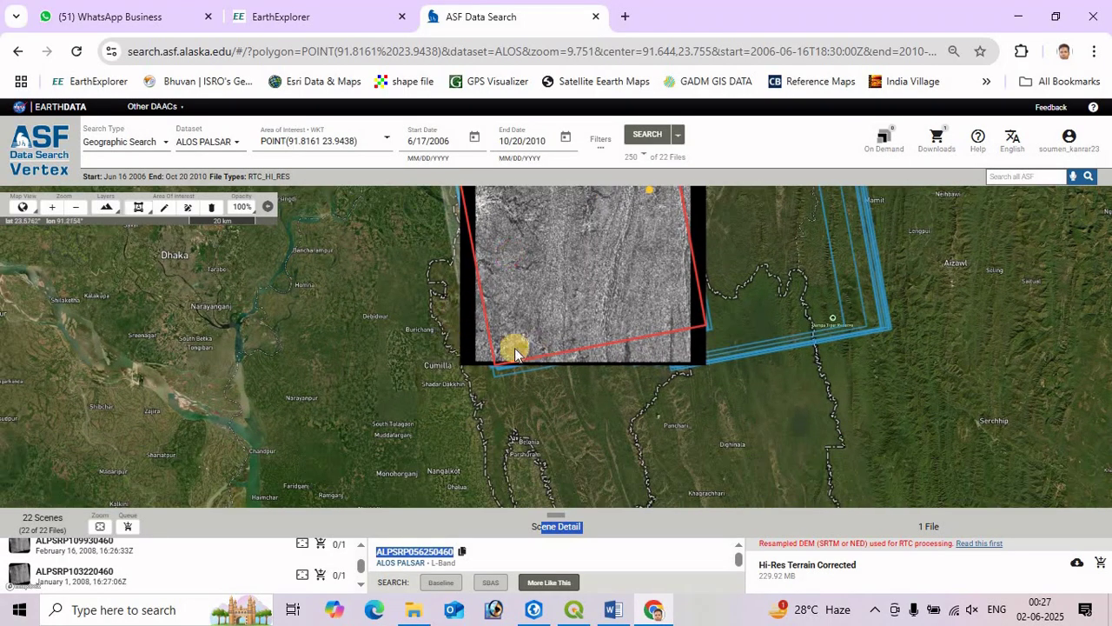
left_click(511, 376)
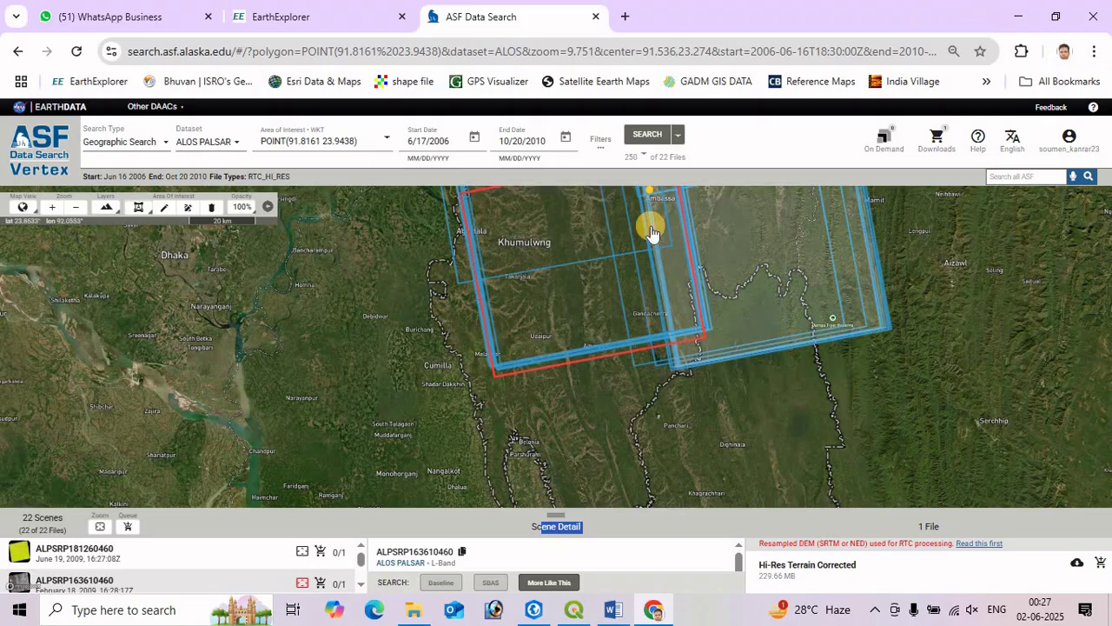
Switch to USGS EarthExplorer and set the geocoding method to Address/Place (Google)
left_click(321, 24)
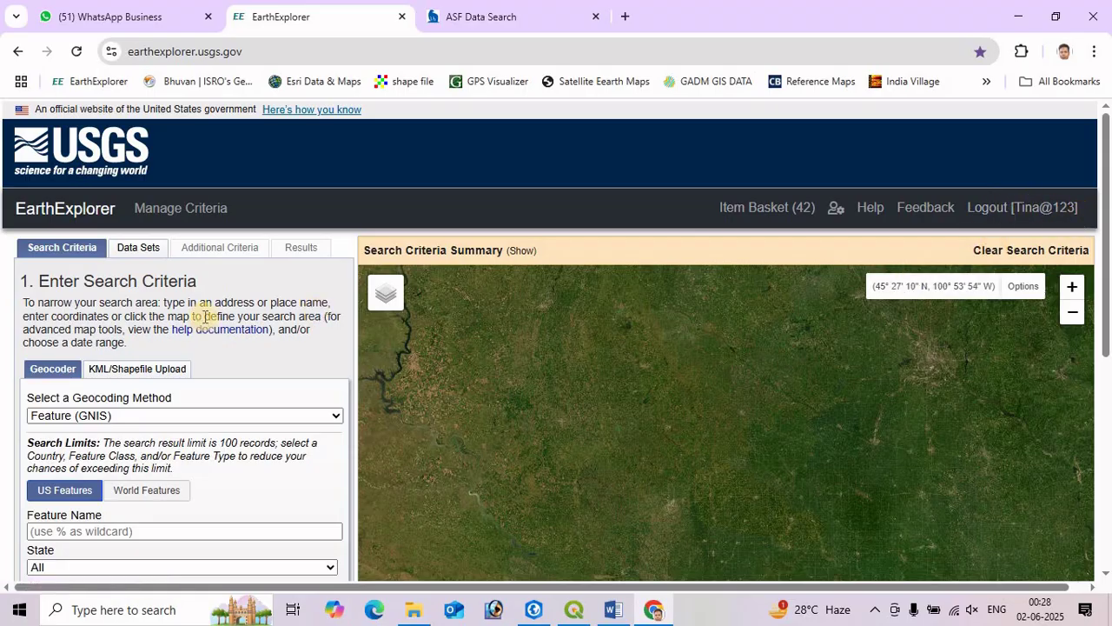
scroll(165, 286, "down", 3)
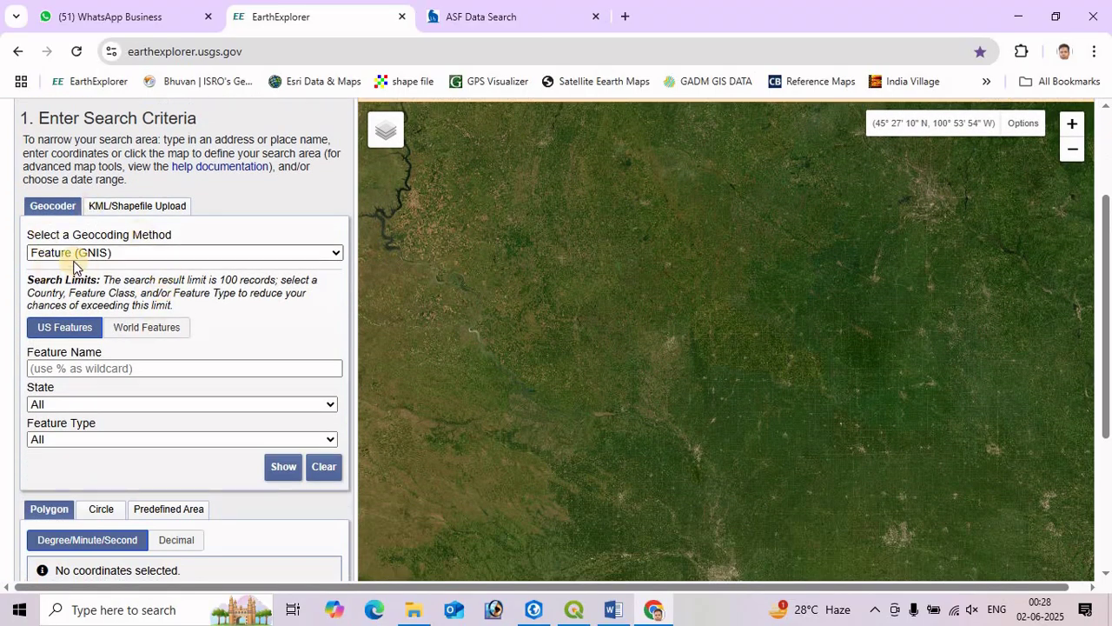
left_click(292, 253)
left_click(83, 291)
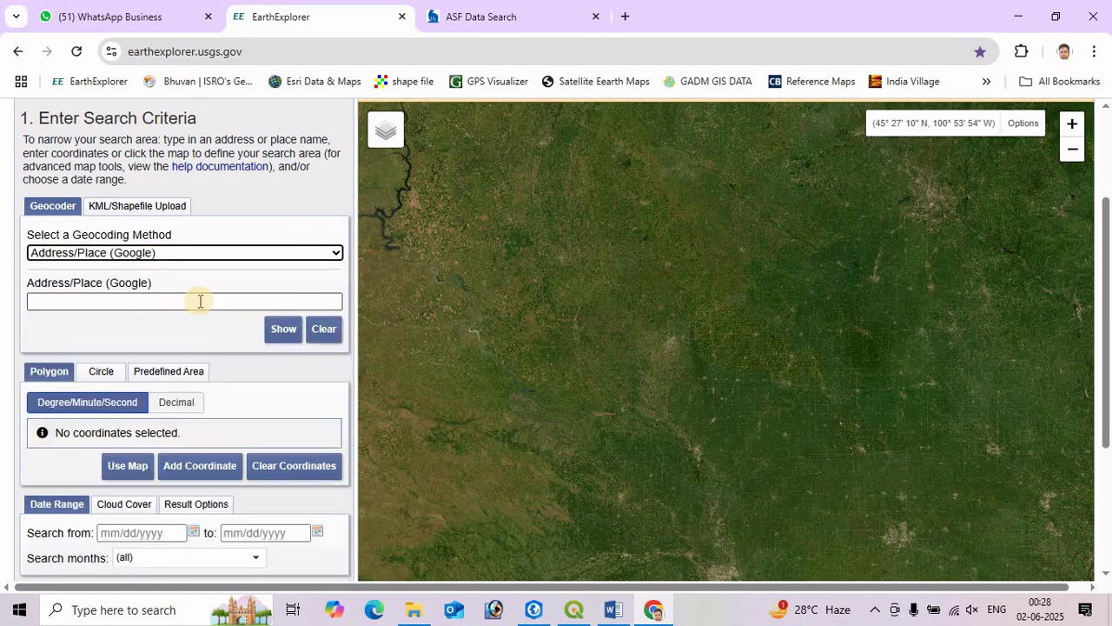
Search for the place "darjeeling" and add Darjeeling, West Bengal, India as the area-of-interest coordinate
left_click(107, 304)
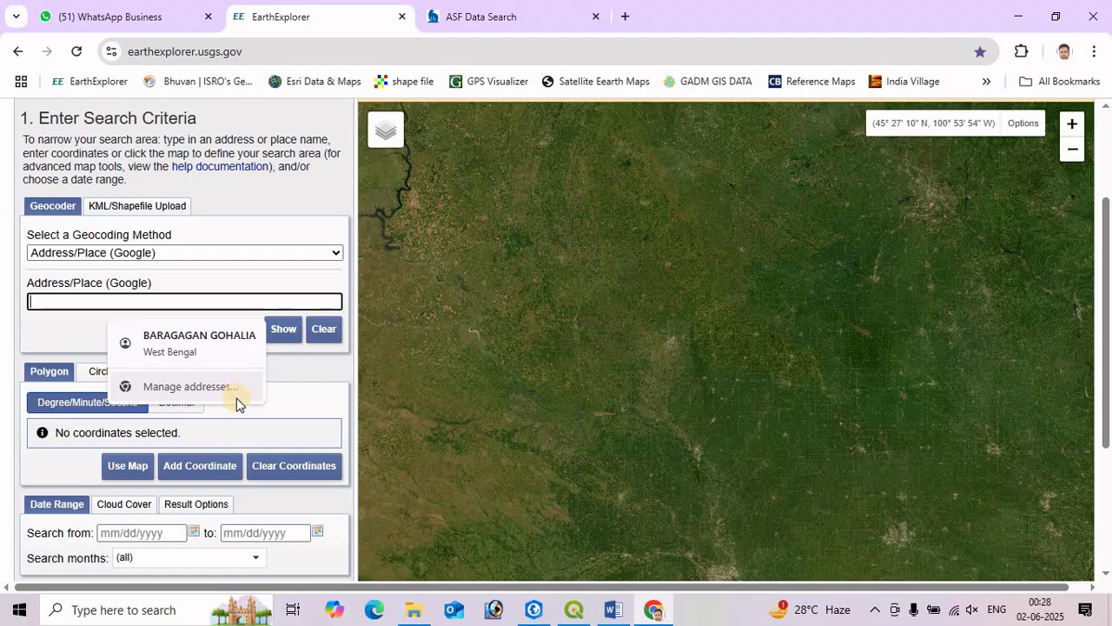
type("darjeeling")
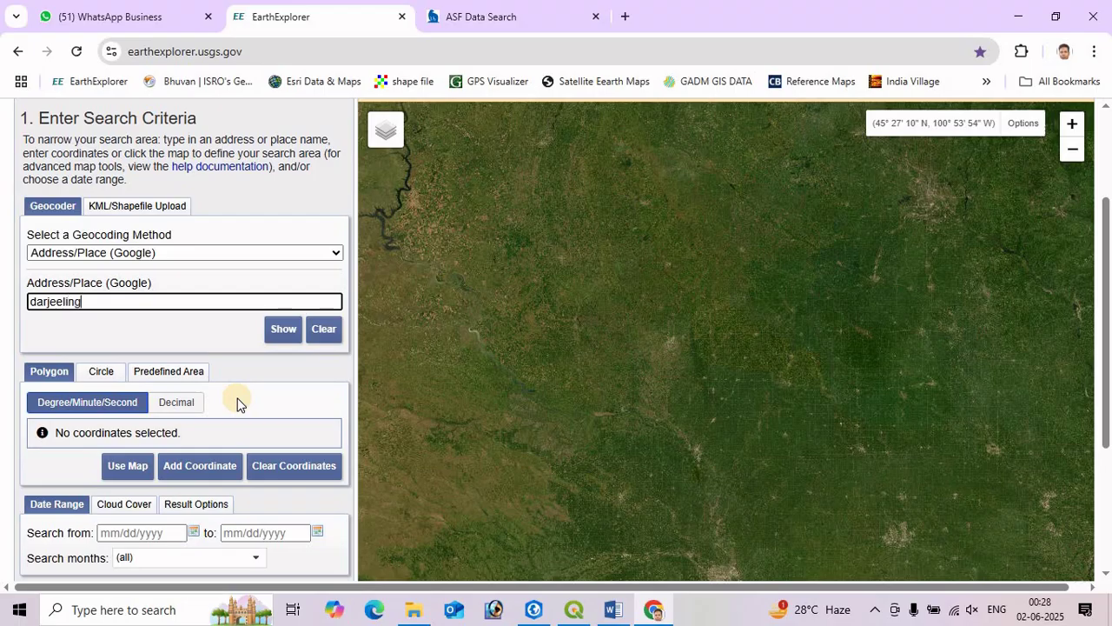
left_click(284, 330)
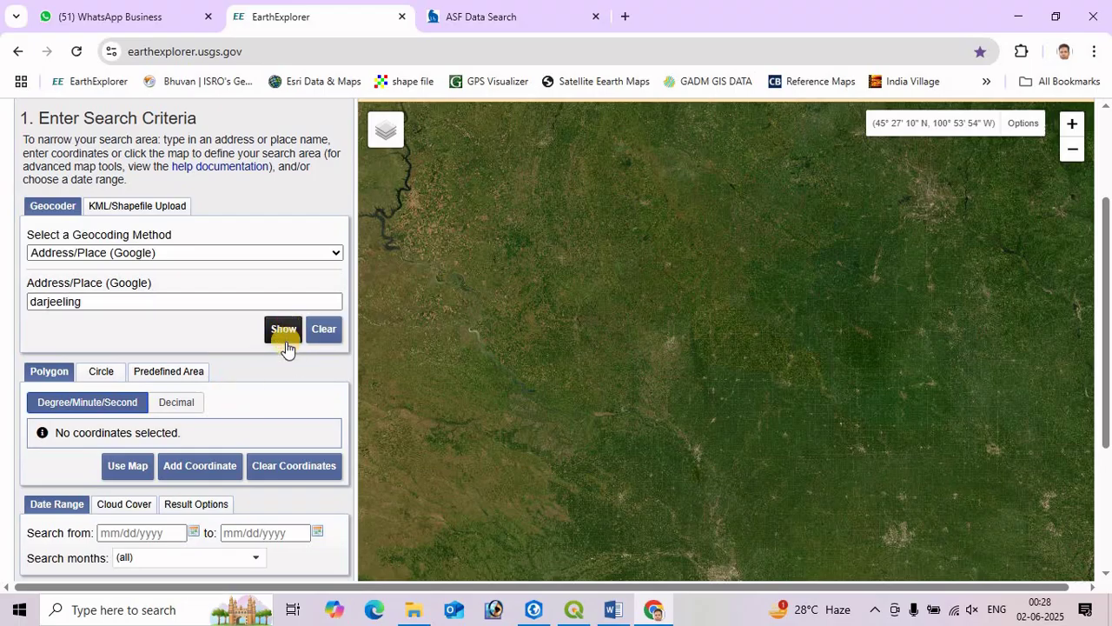
left_click(272, 342)
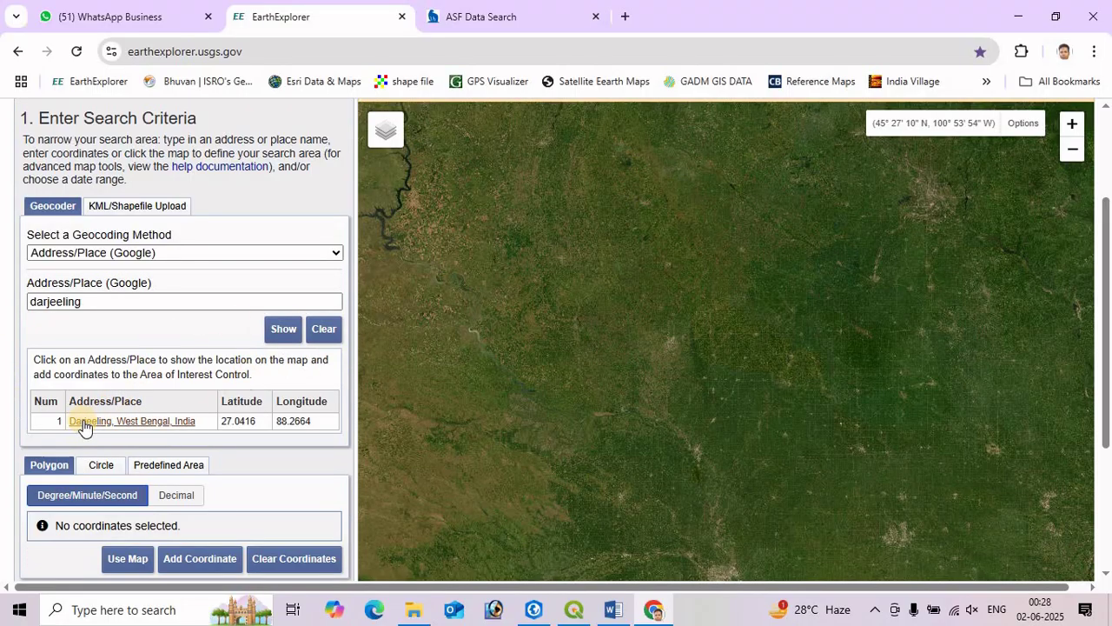
left_click(136, 430)
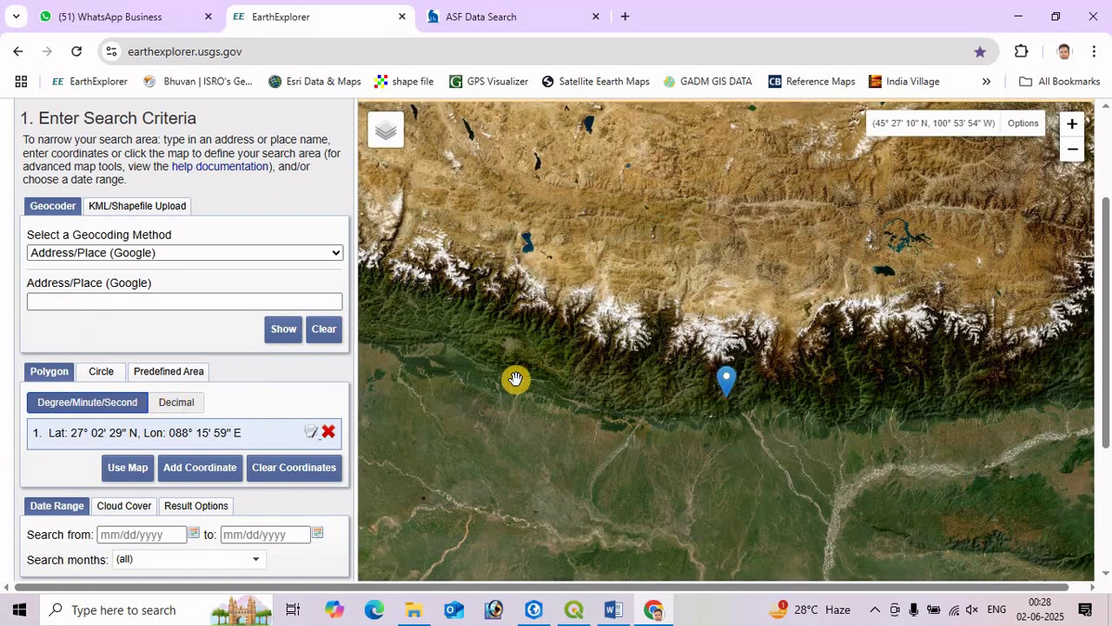
Choose the SRTM 1 Arc-Second Global data set from the Digital Elevation category and show its search results
scroll(176, 490, "down", 1)
scroll(176, 491, "down", 2)
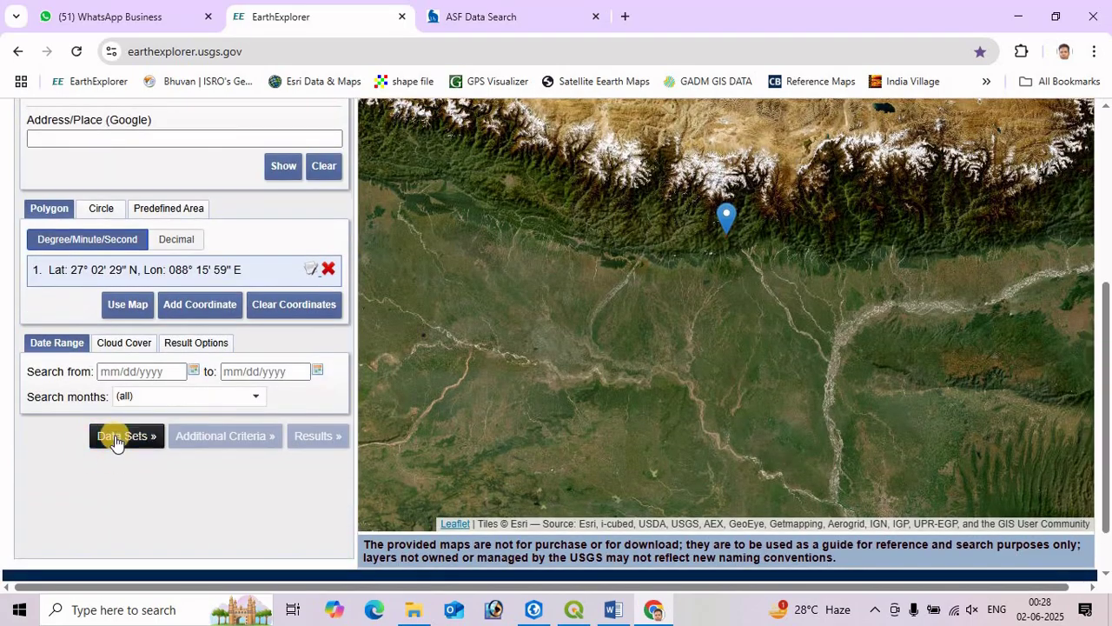
left_click(132, 440)
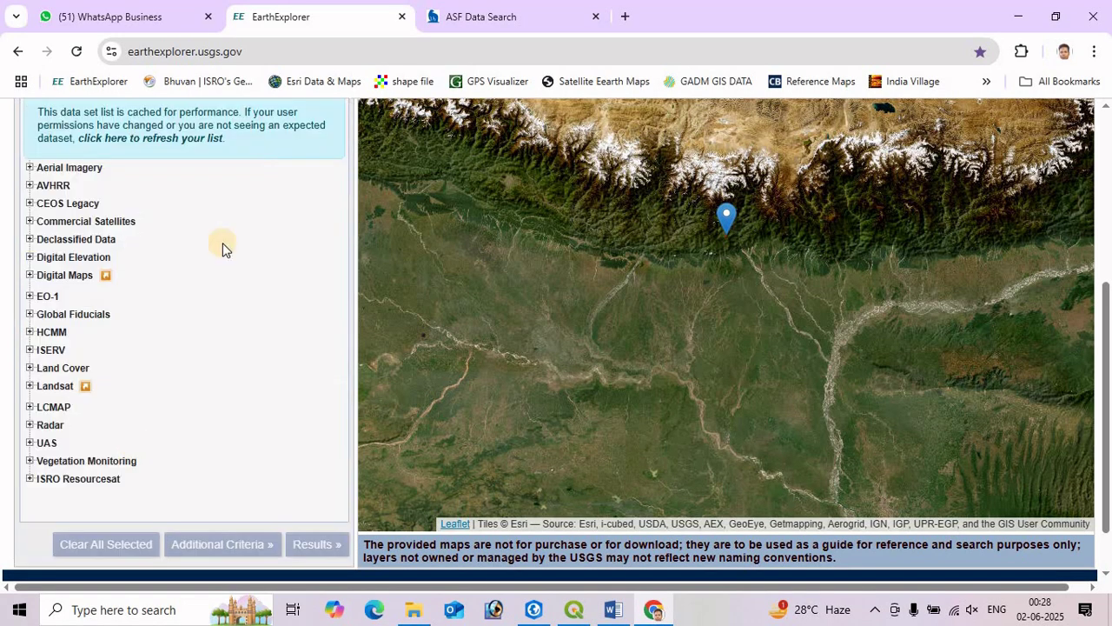
left_click(29, 259)
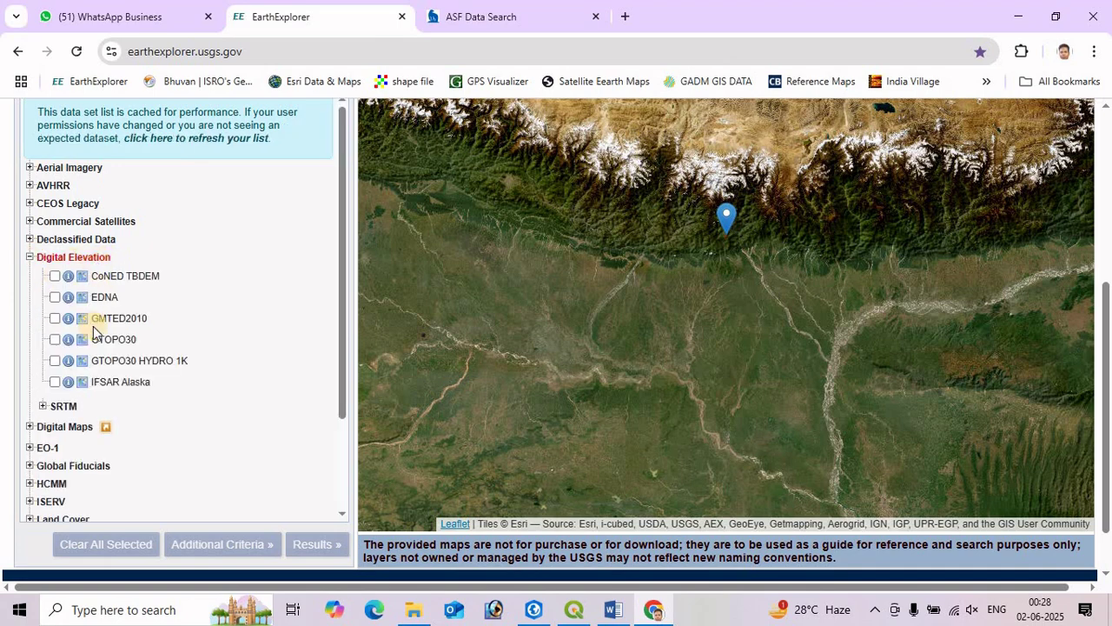
left_click(42, 405)
scroll(139, 382, "down", 2)
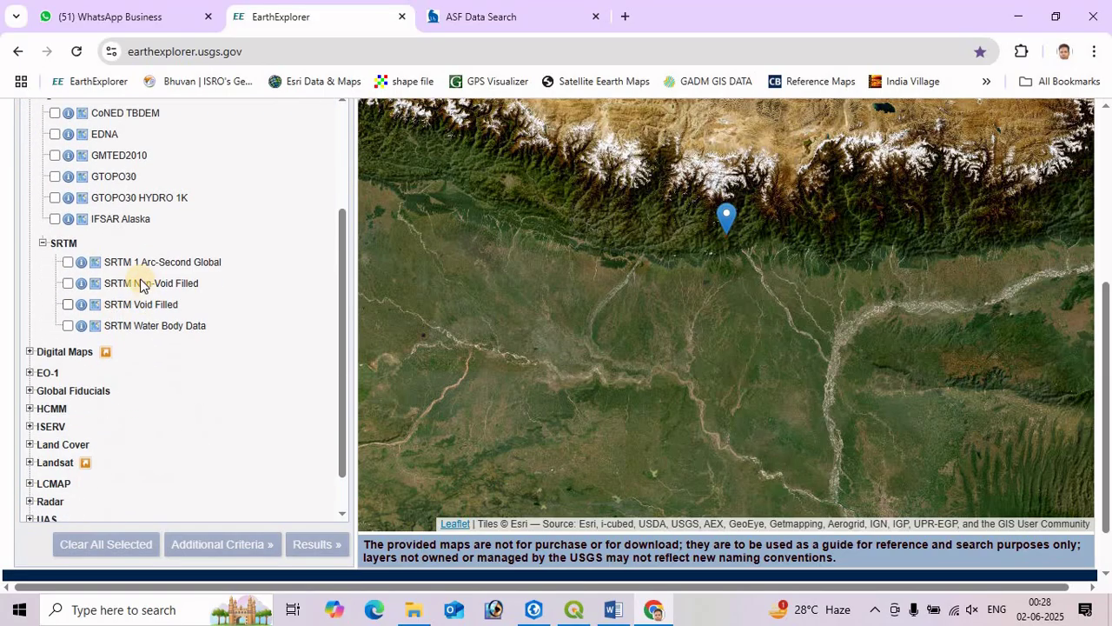
left_click(69, 263)
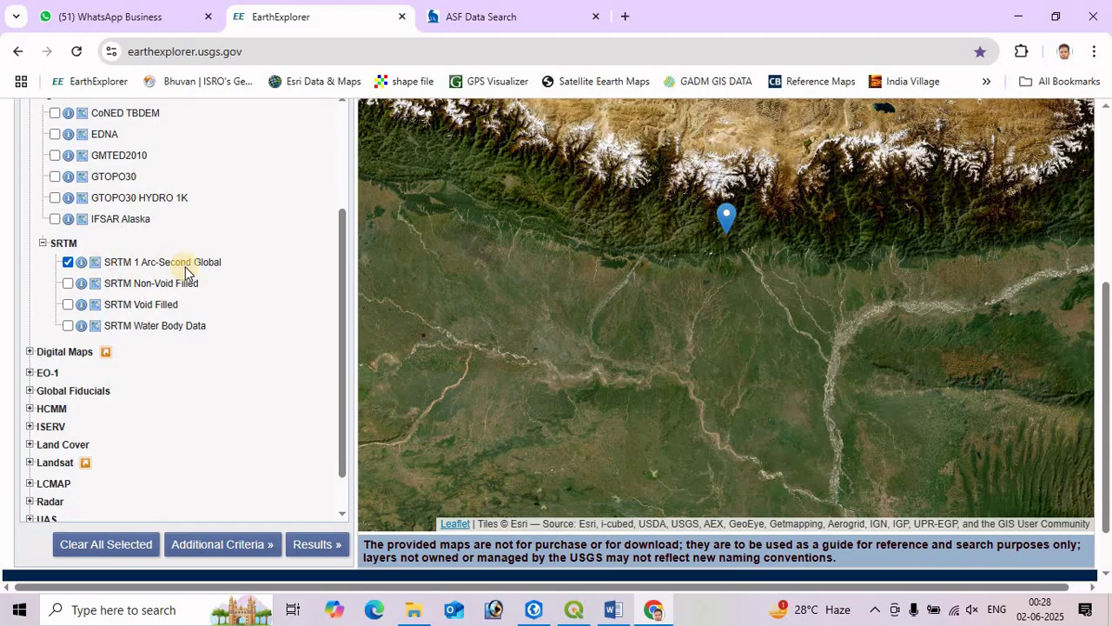
left_click(310, 545)
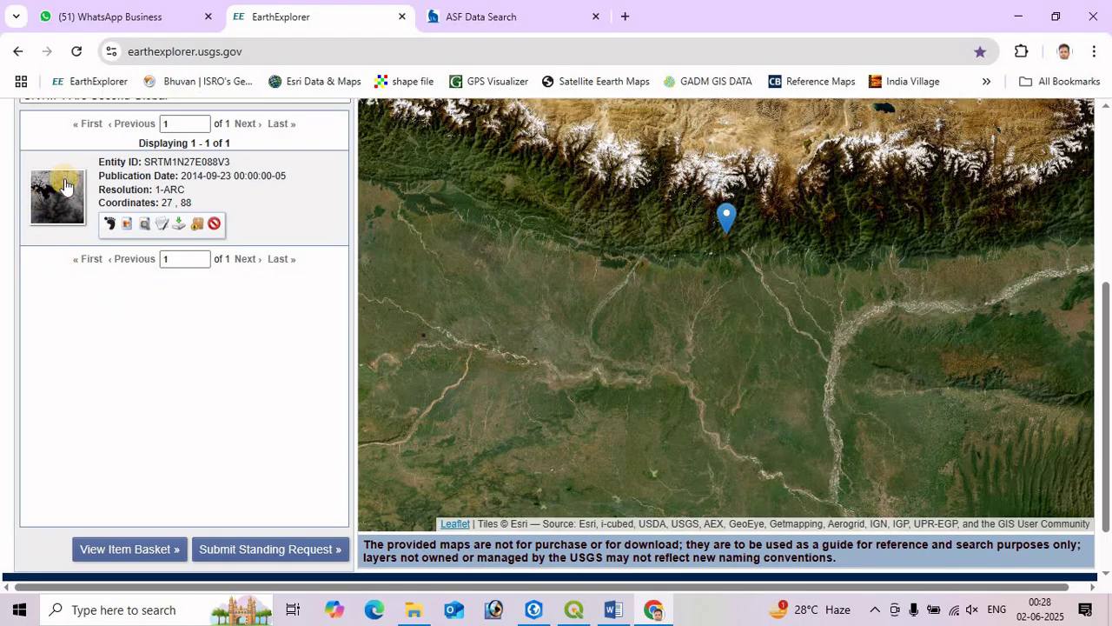
Overlay the browse image of SRTM1N27E088V3 on the map to check its coverage, and download the scene as GeoTIFF 1 Arc-second
left_click(127, 224)
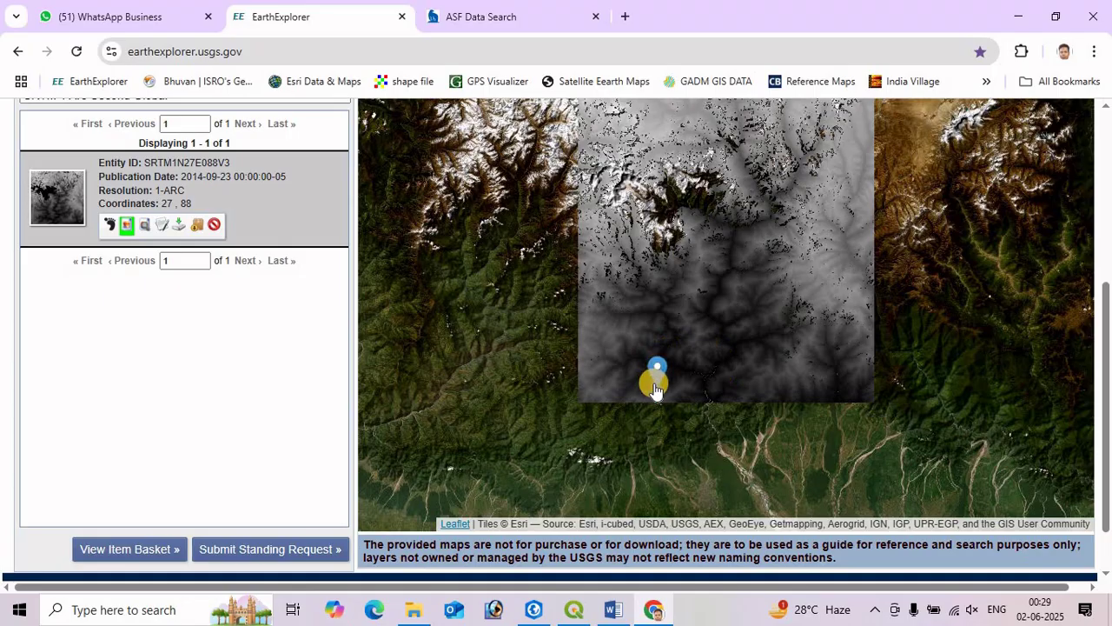
scroll(669, 218, "up", 2)
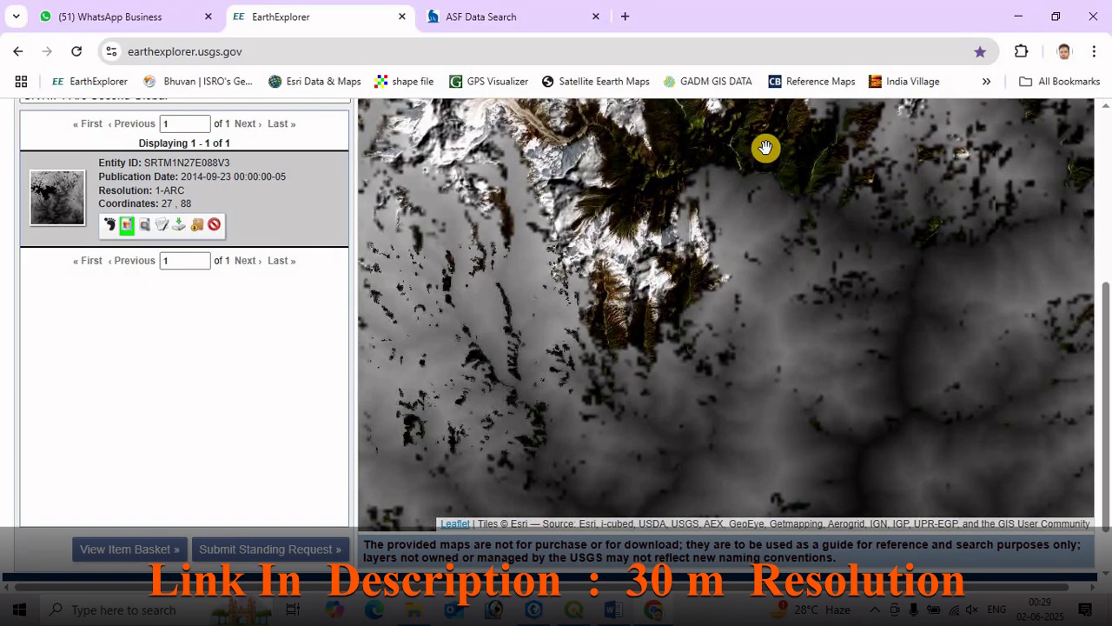
scroll(598, 370, "down", 3)
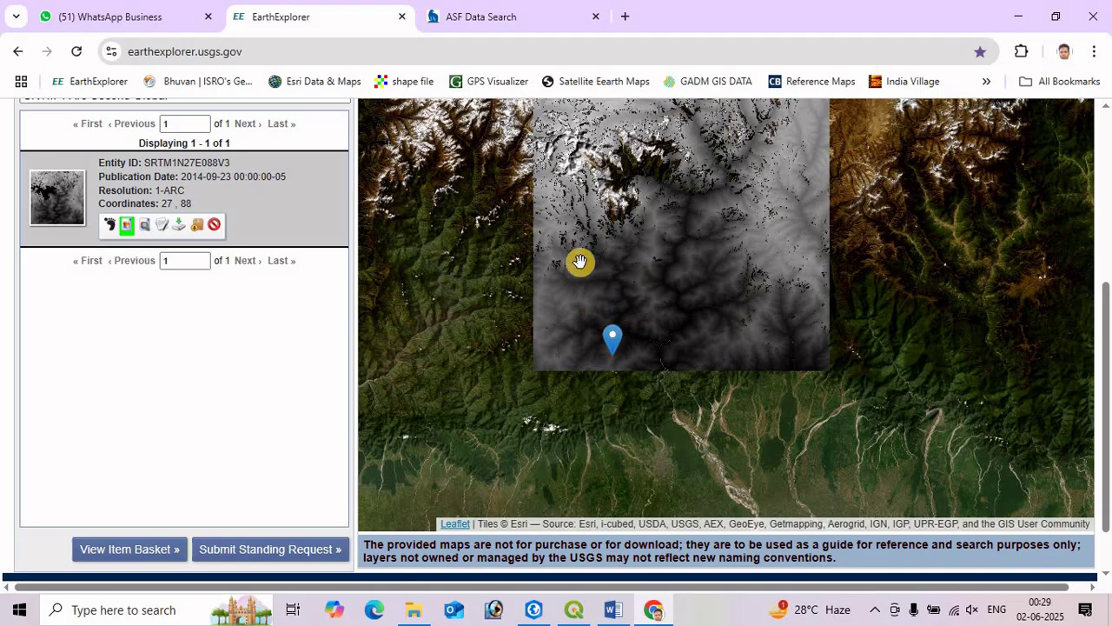
left_click(178, 223)
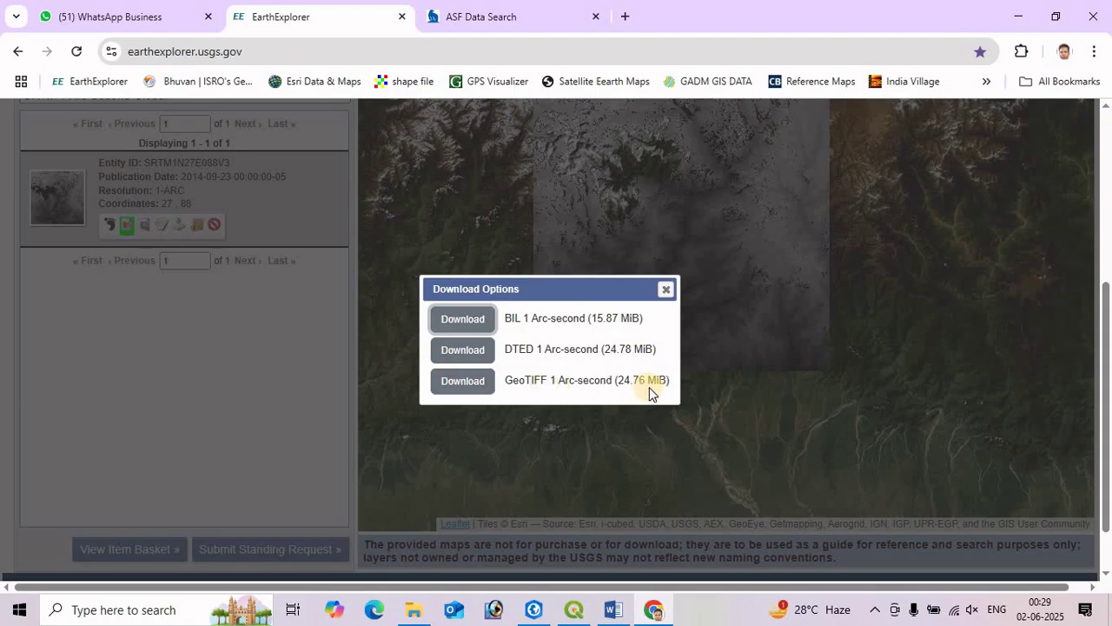
left_click(470, 382)
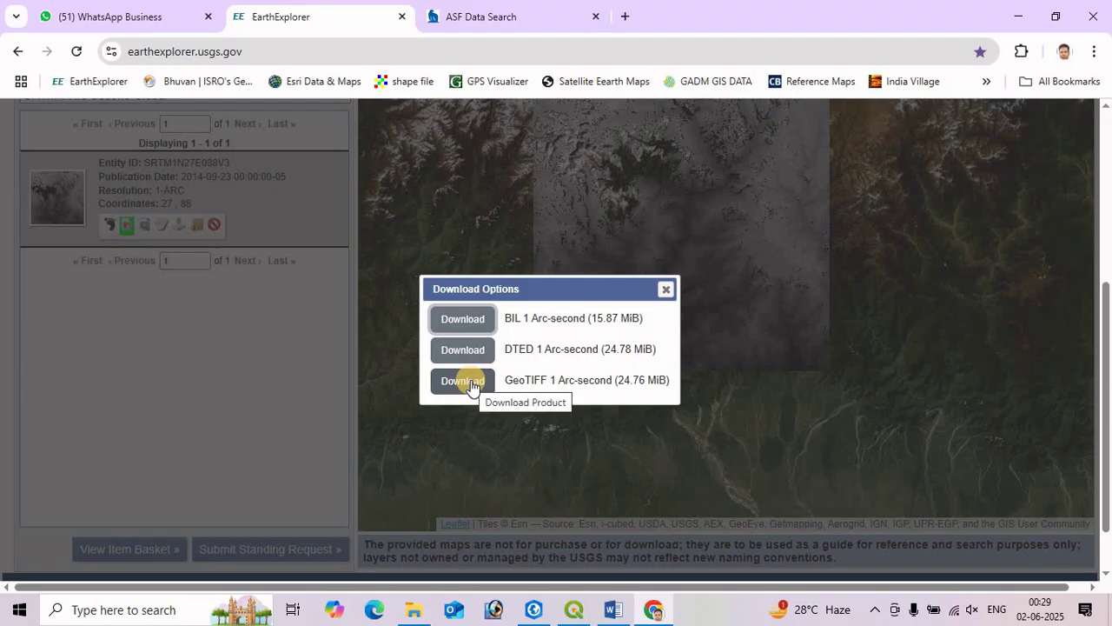
Switch to ArcGIS Pro and examine the extent of the AP_05625_FBS_F0450_RT1.dem.tif layer over southern Tripura
left_click(535, 617)
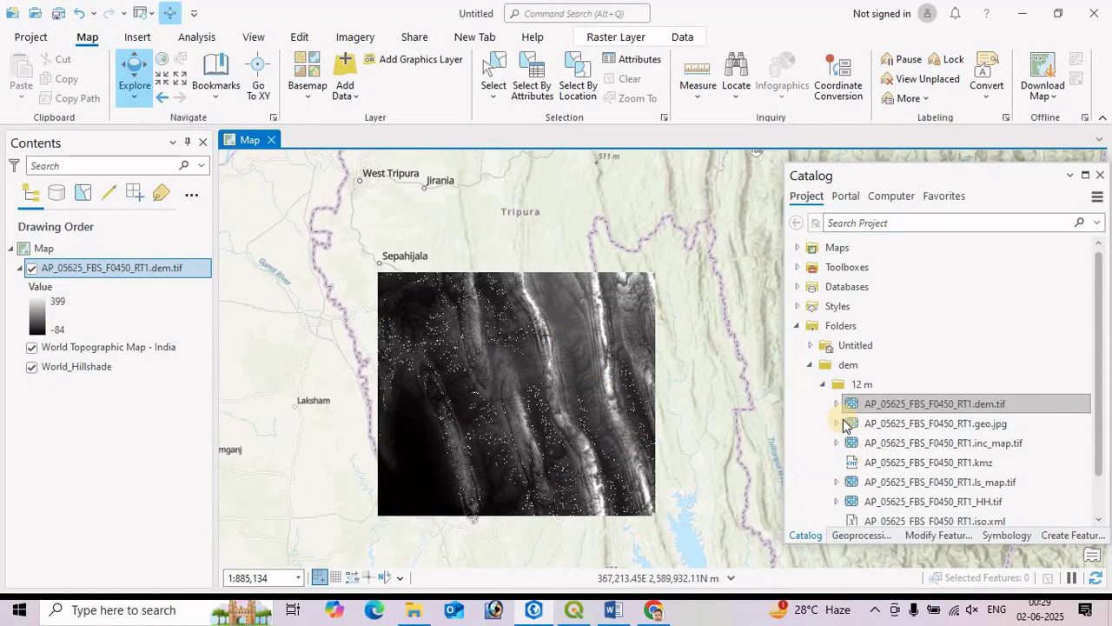
left_click_drag(540, 383, 471, 415)
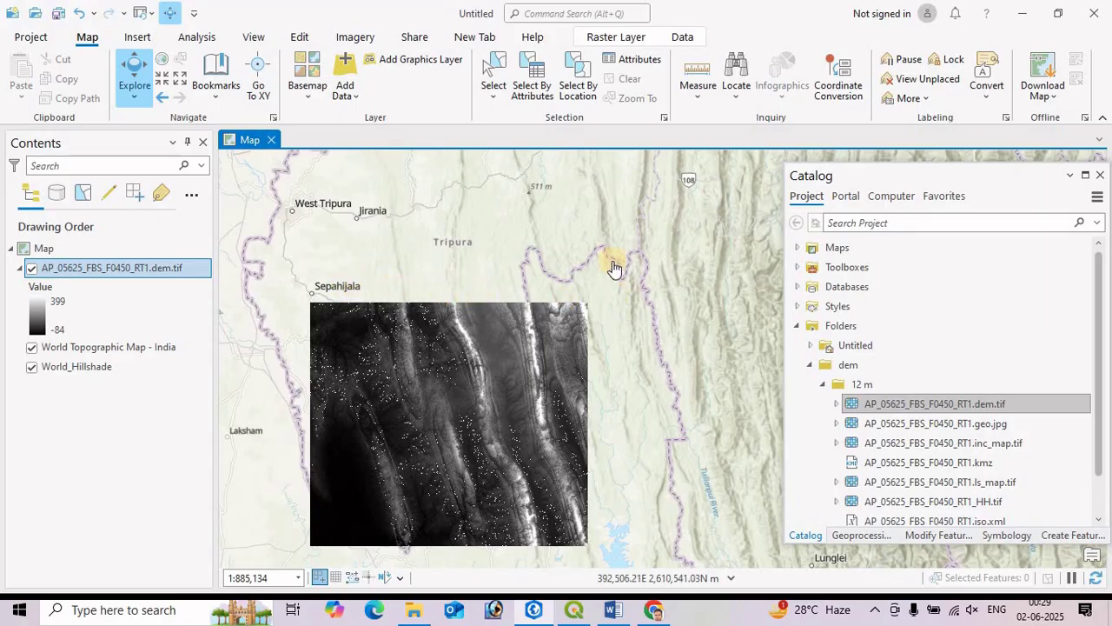
left_click_drag(414, 313, 417, 245)
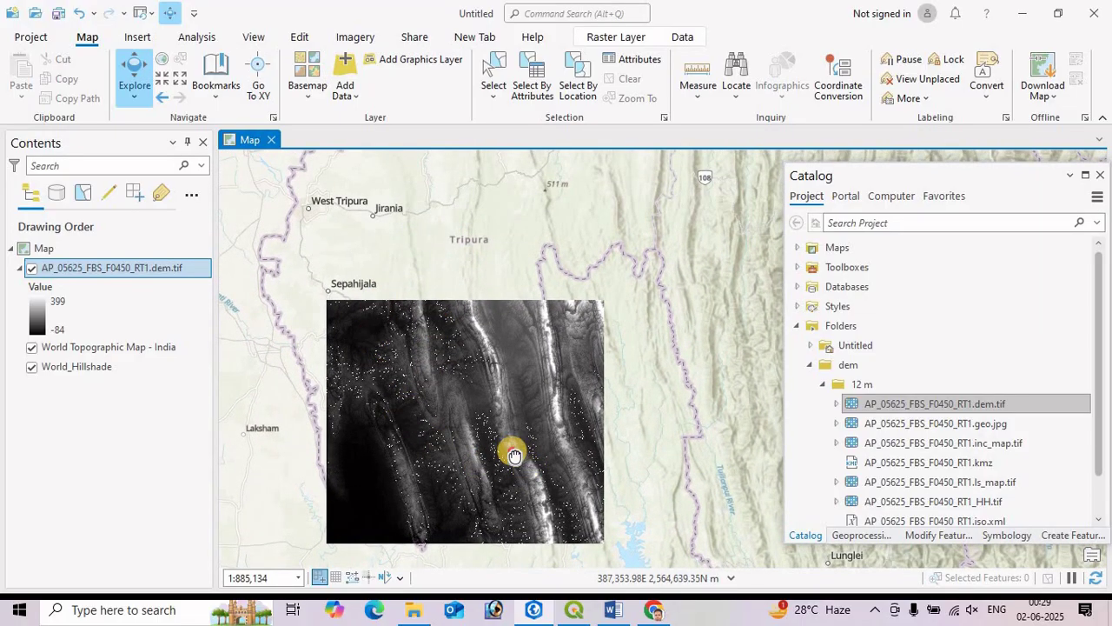
left_click_drag(512, 451, 492, 413)
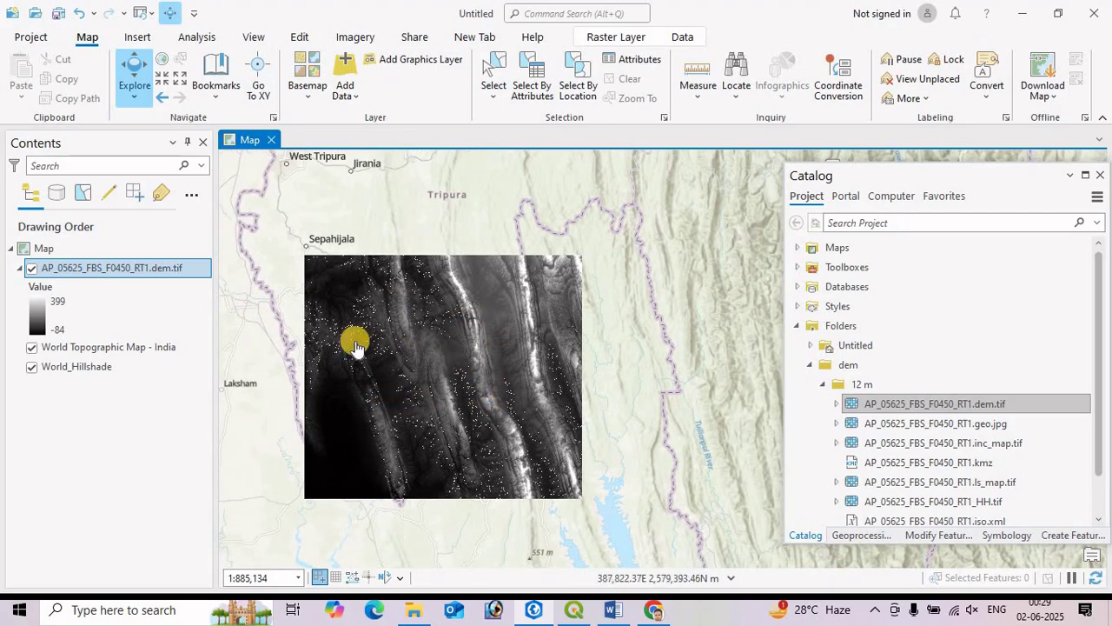
Switch to QGIS and examine the n27_e088_1arc_v3 elevation raster over the OpenStreetMap basemap
left_click(573, 611)
scroll(502, 385, "down", 5)
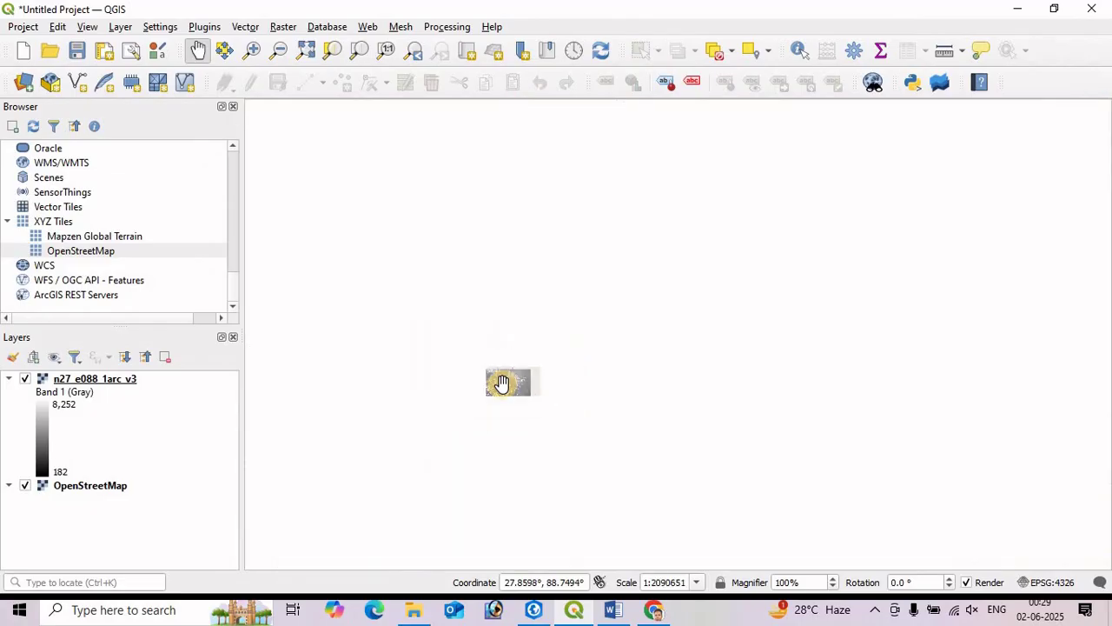
left_click_drag(468, 406, 476, 300)
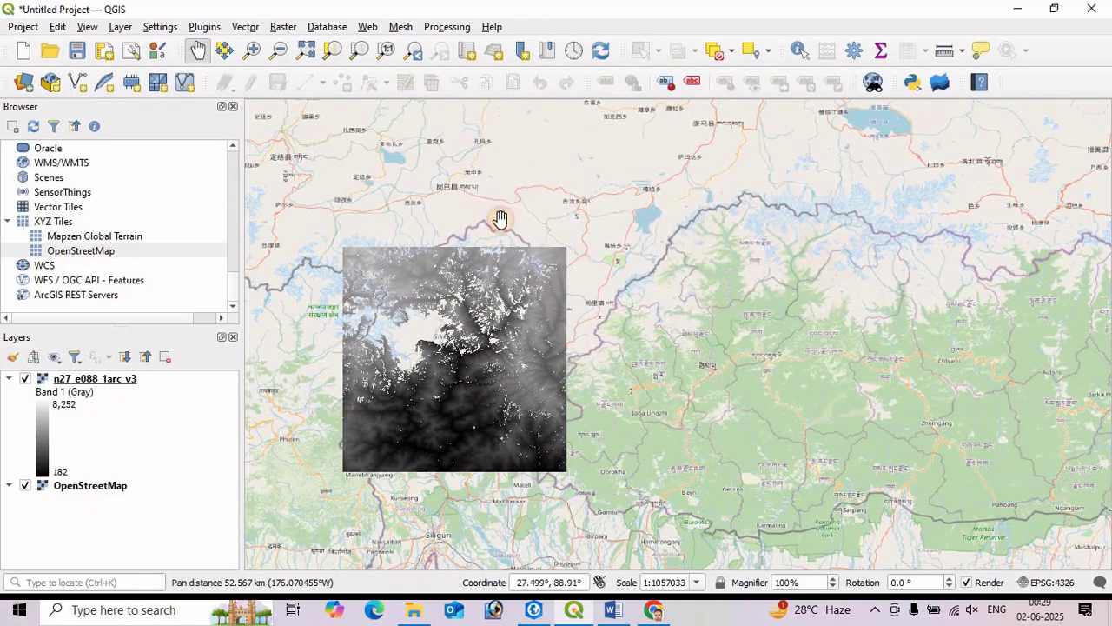
left_click_drag(440, 397, 513, 370)
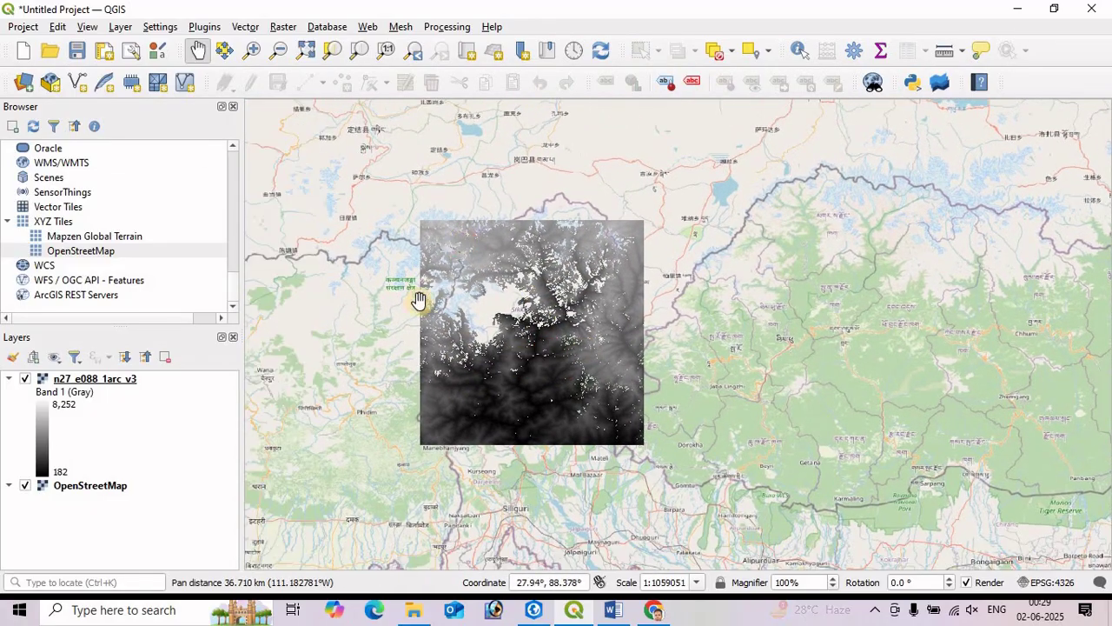
scroll(553, 304, "up", 1)
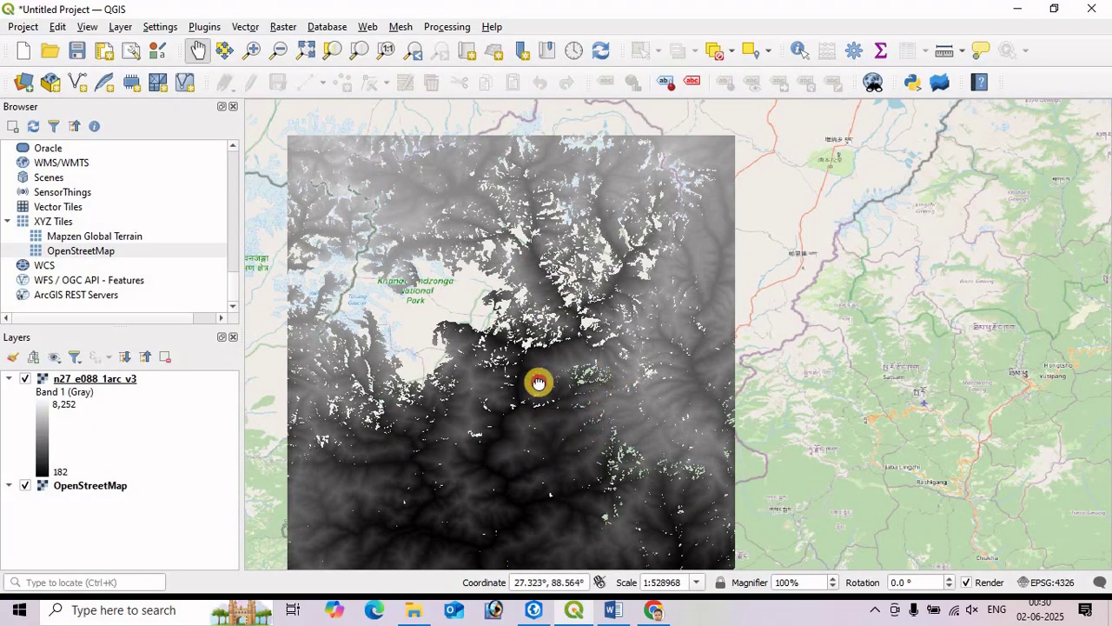
left_click_drag(536, 384, 539, 341)
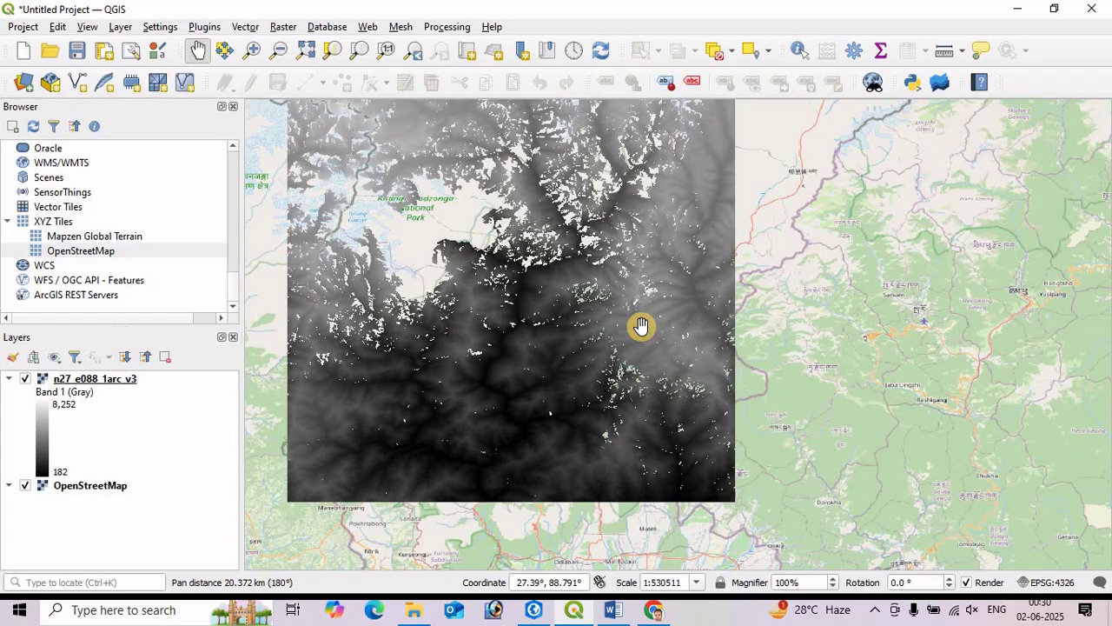
left_click_drag(574, 273, 588, 390)
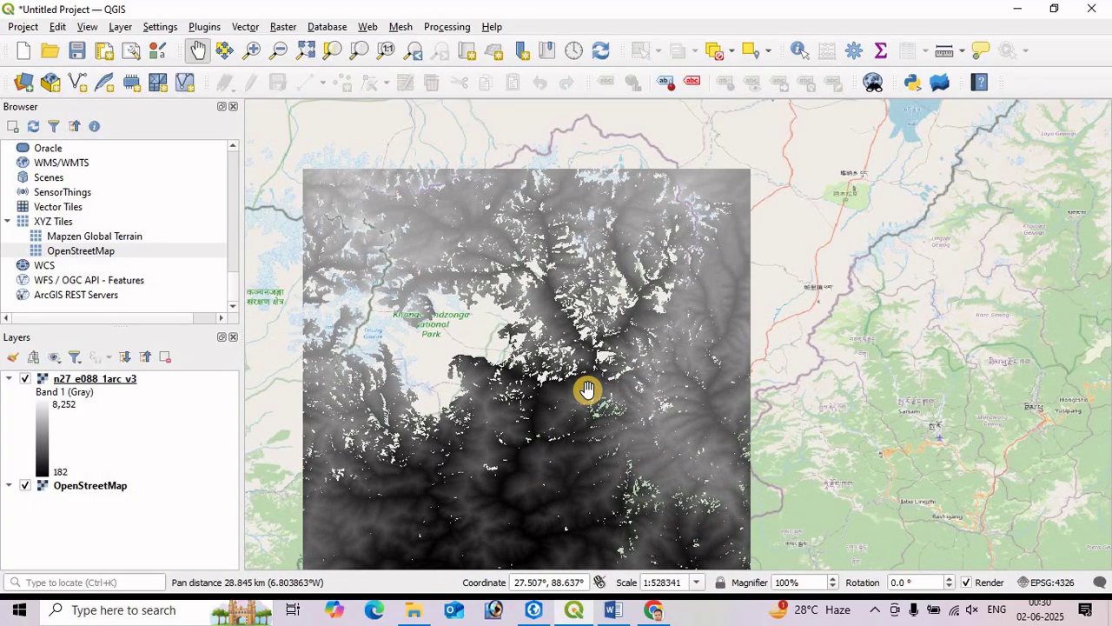